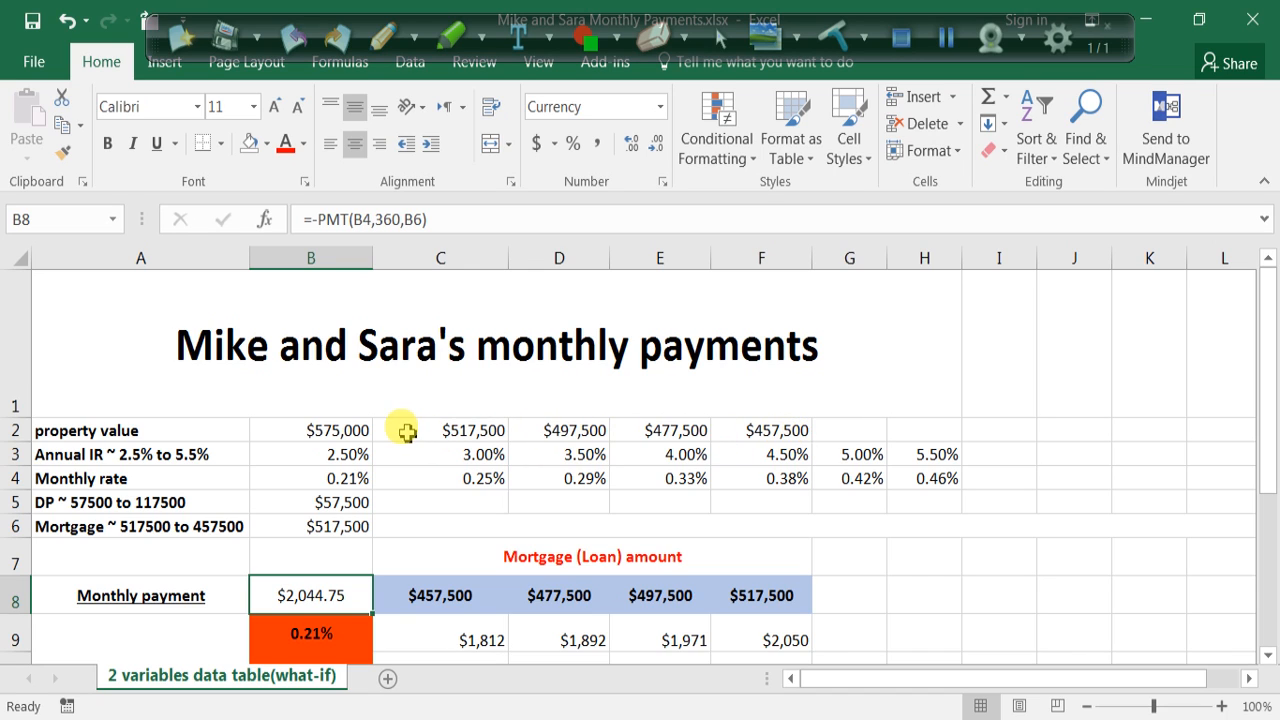
Step: Examine the property values in row 2, the annual and monthly rate formulas in rows 3 and 4, and the payment table
left_click(465, 431)
left_click_drag(468, 431, 751, 430)
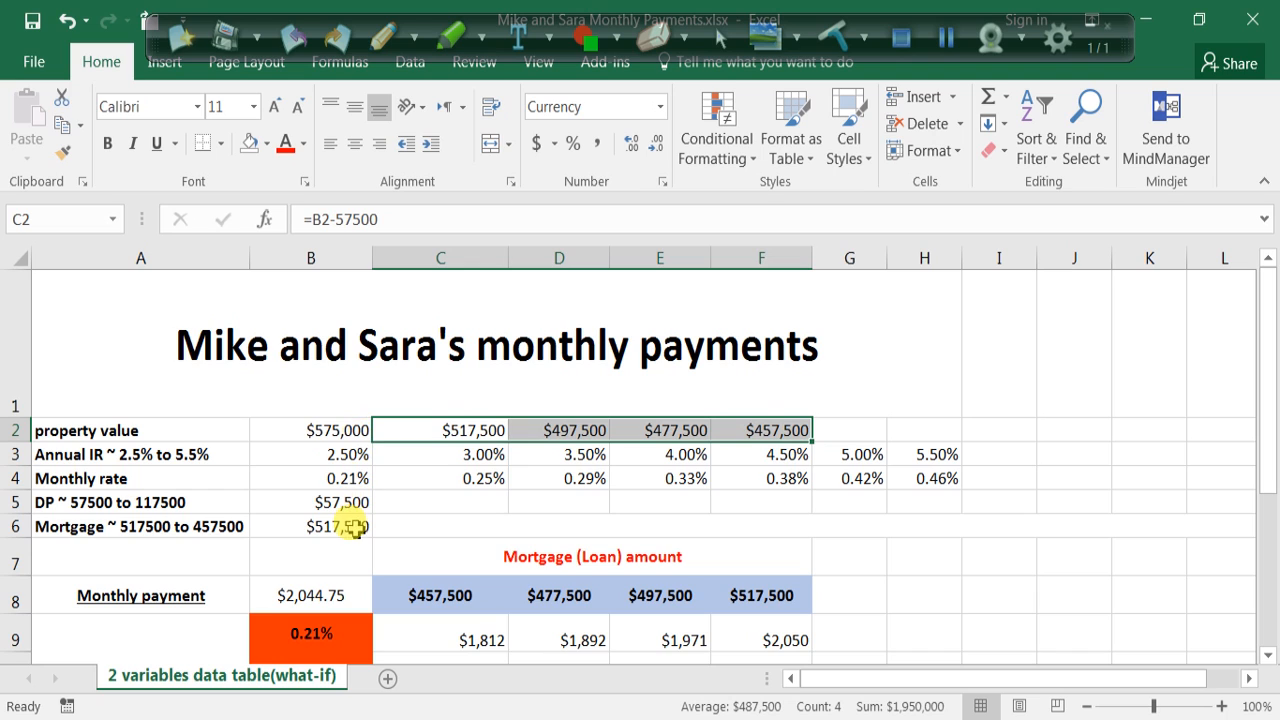
left_click(338, 456)
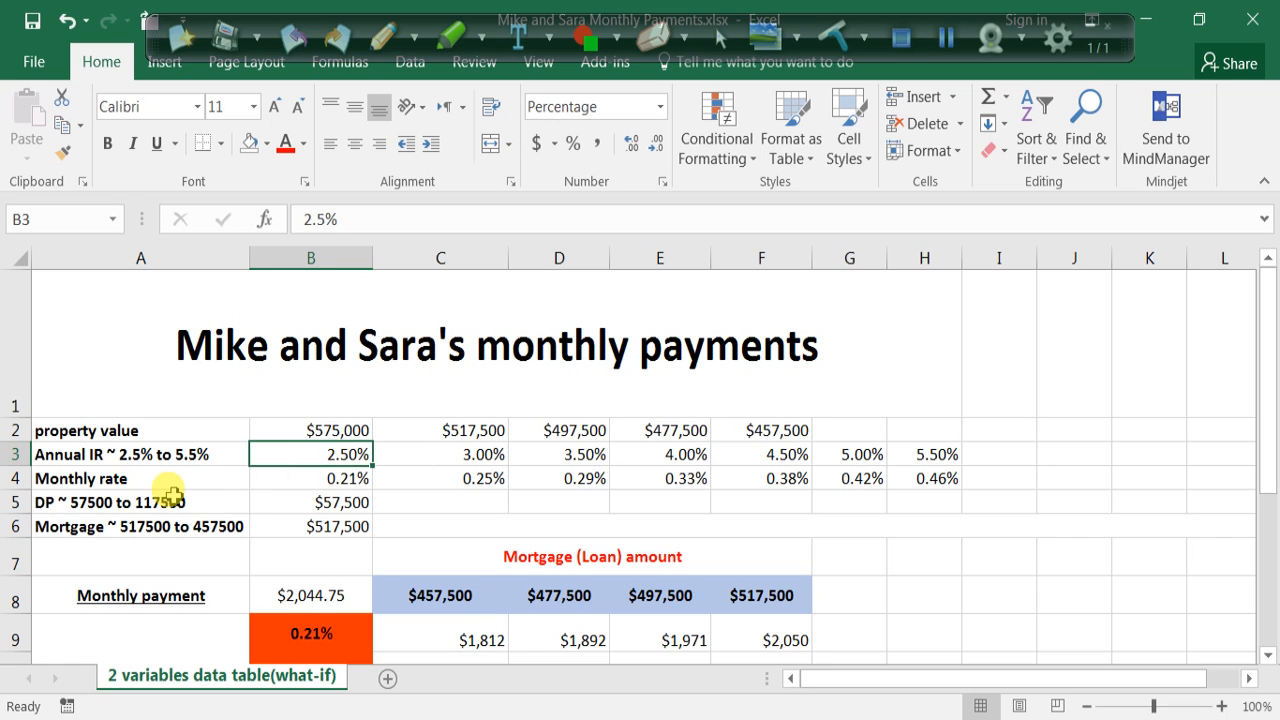
left_click(299, 488)
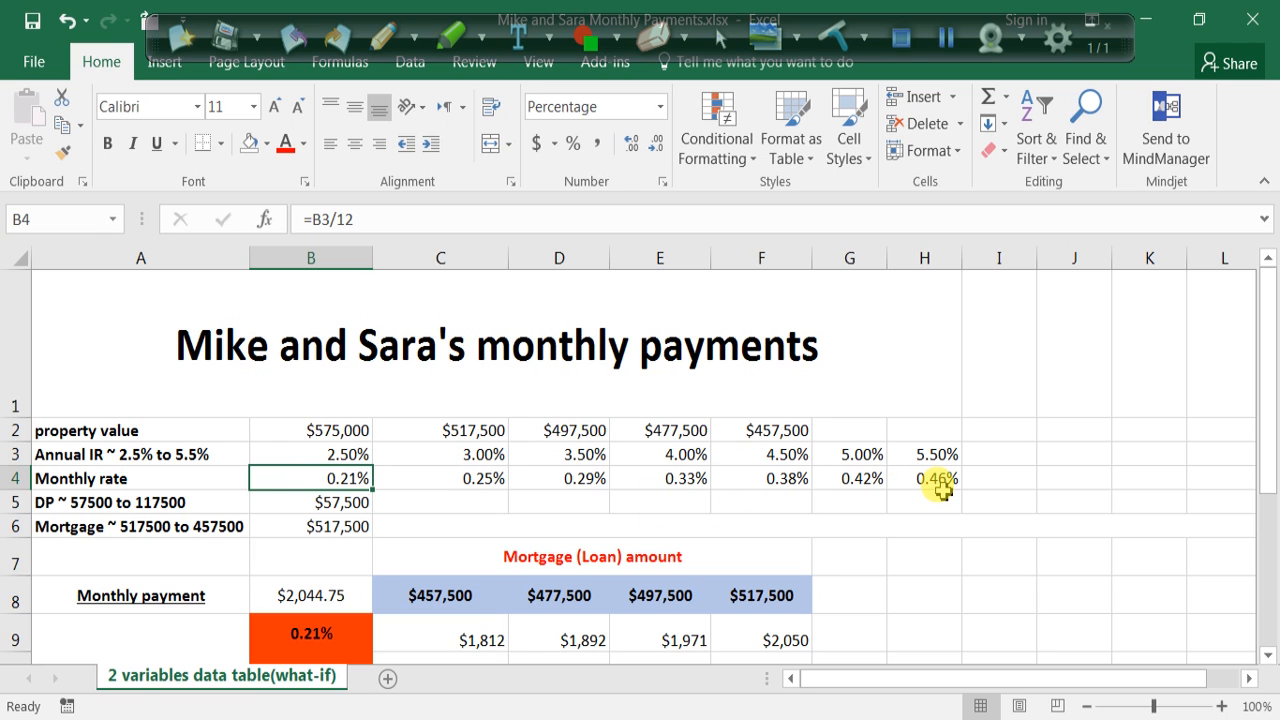
scroll(894, 506, "down", 3)
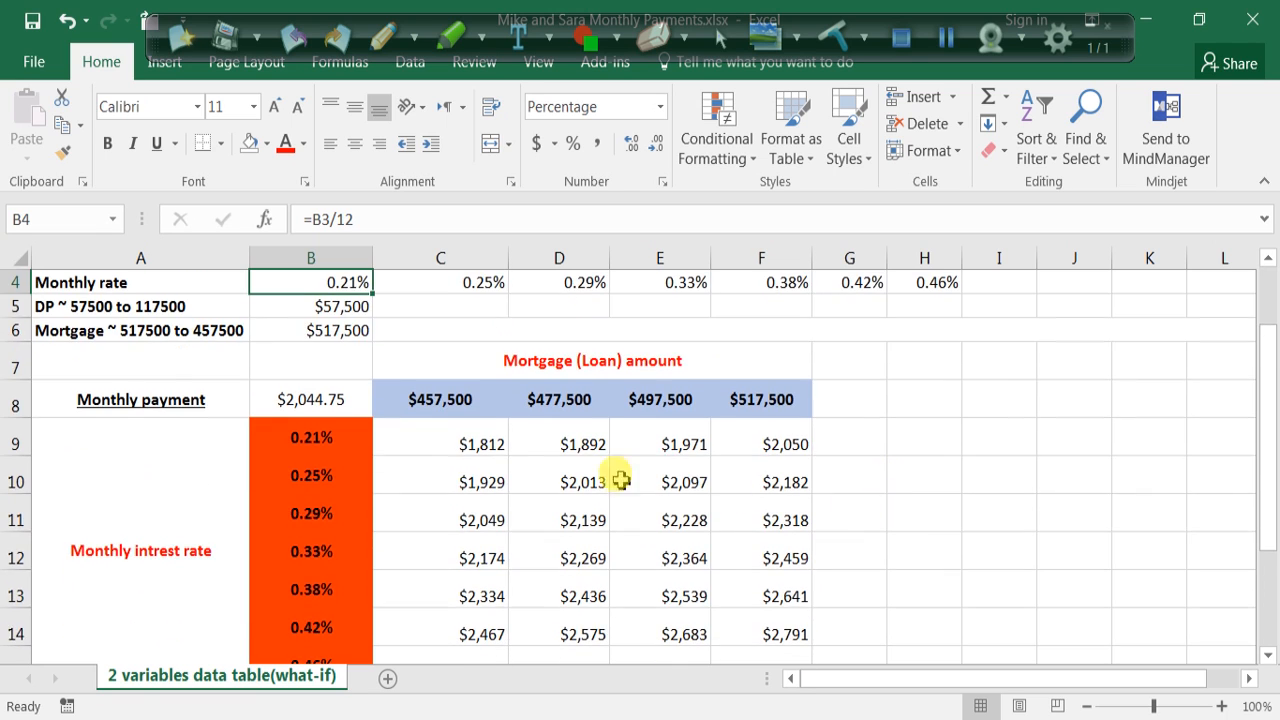
scroll(482, 472, "up", 3)
scroll(482, 472, "up", 1)
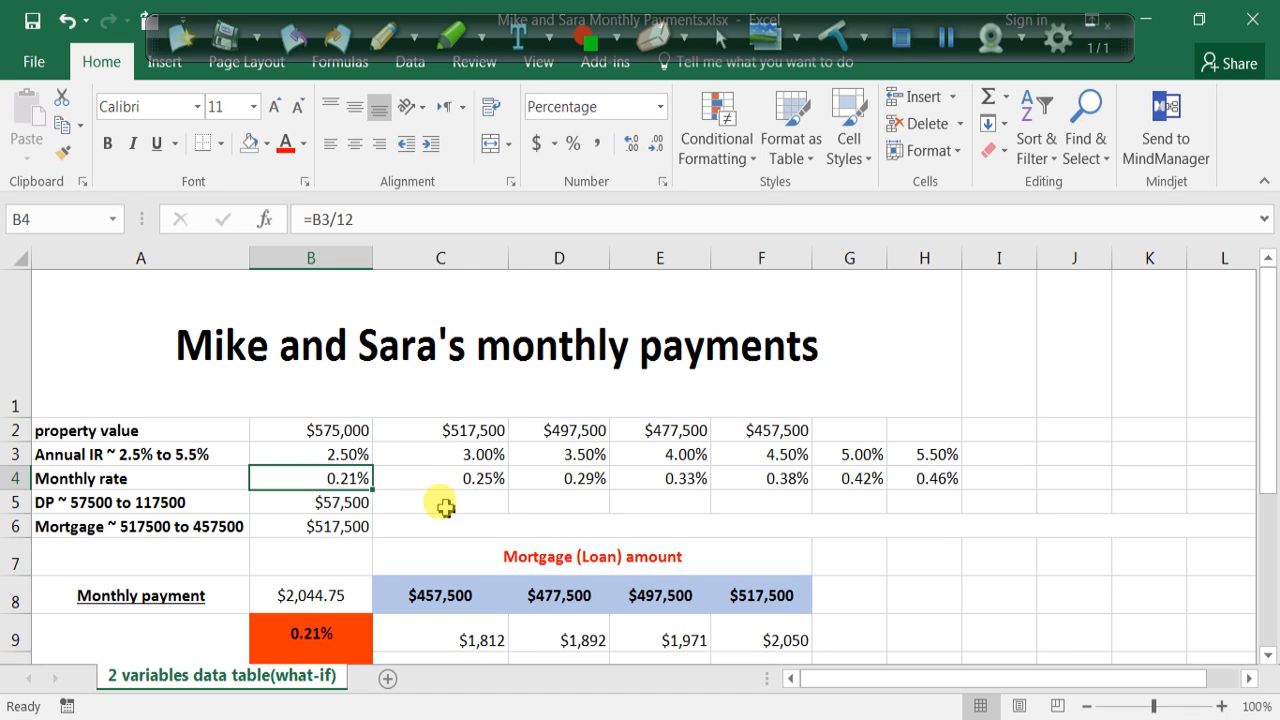
Step: Insert a row above the Mortgage (Loan) amount heading and label its cell A7 "Pay back period"
right_click(18, 564)
left_click(80, 366)
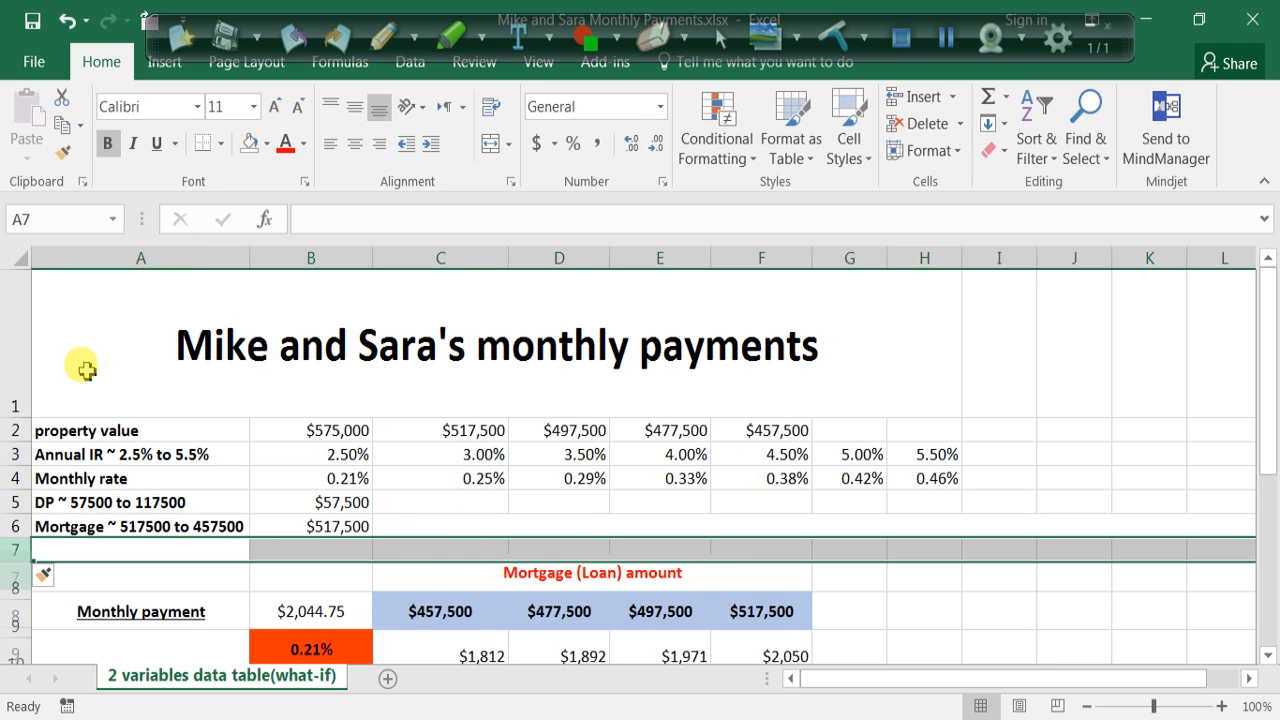
left_click(113, 556)
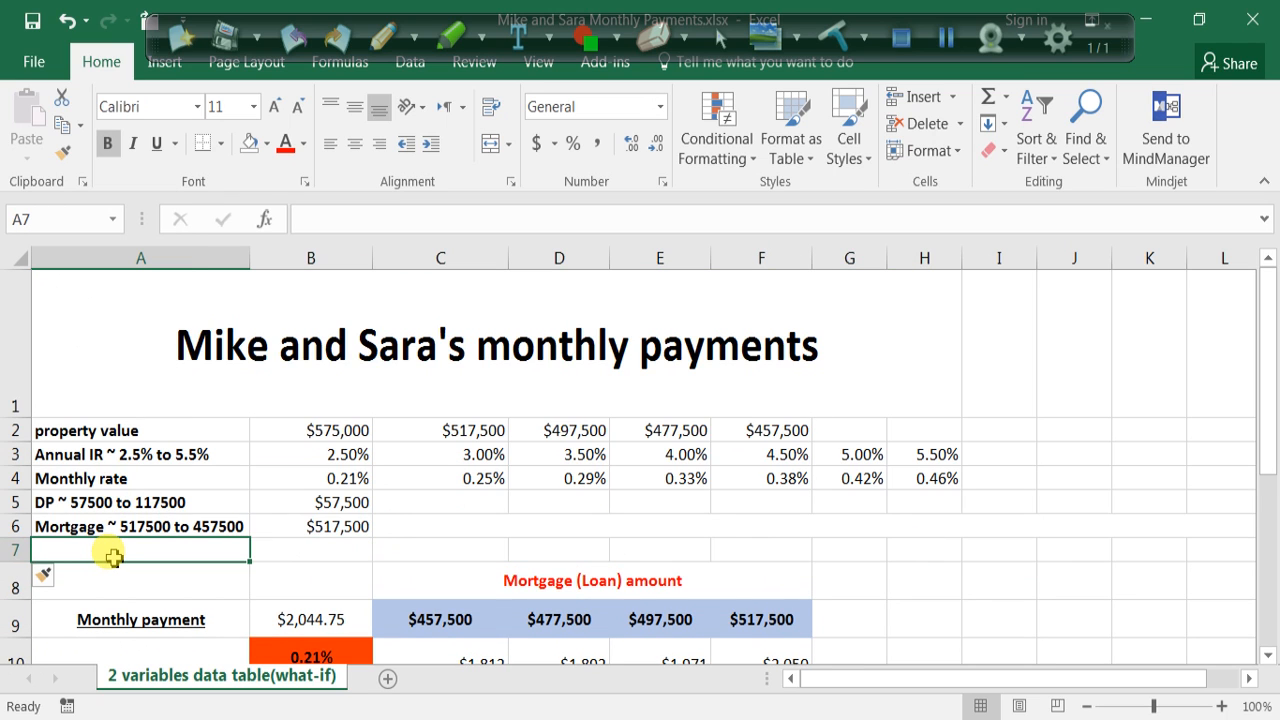
type("\\")
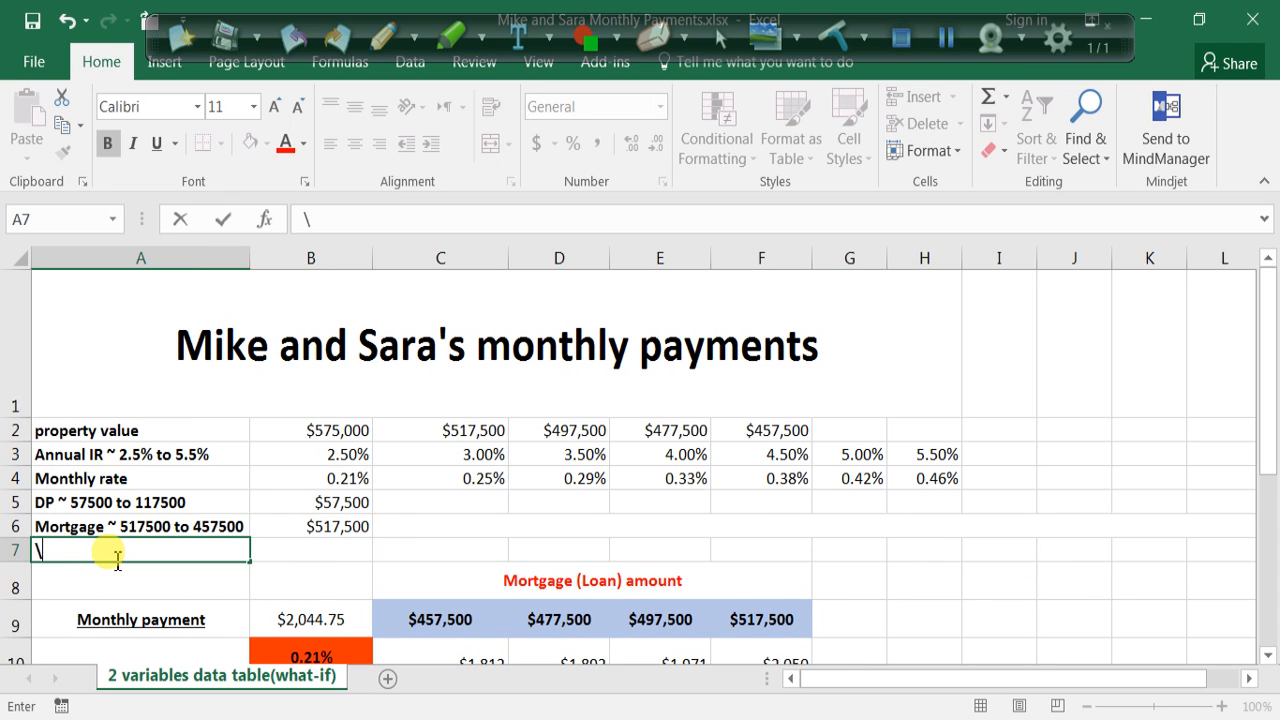
key("BackSpace")
type("period")
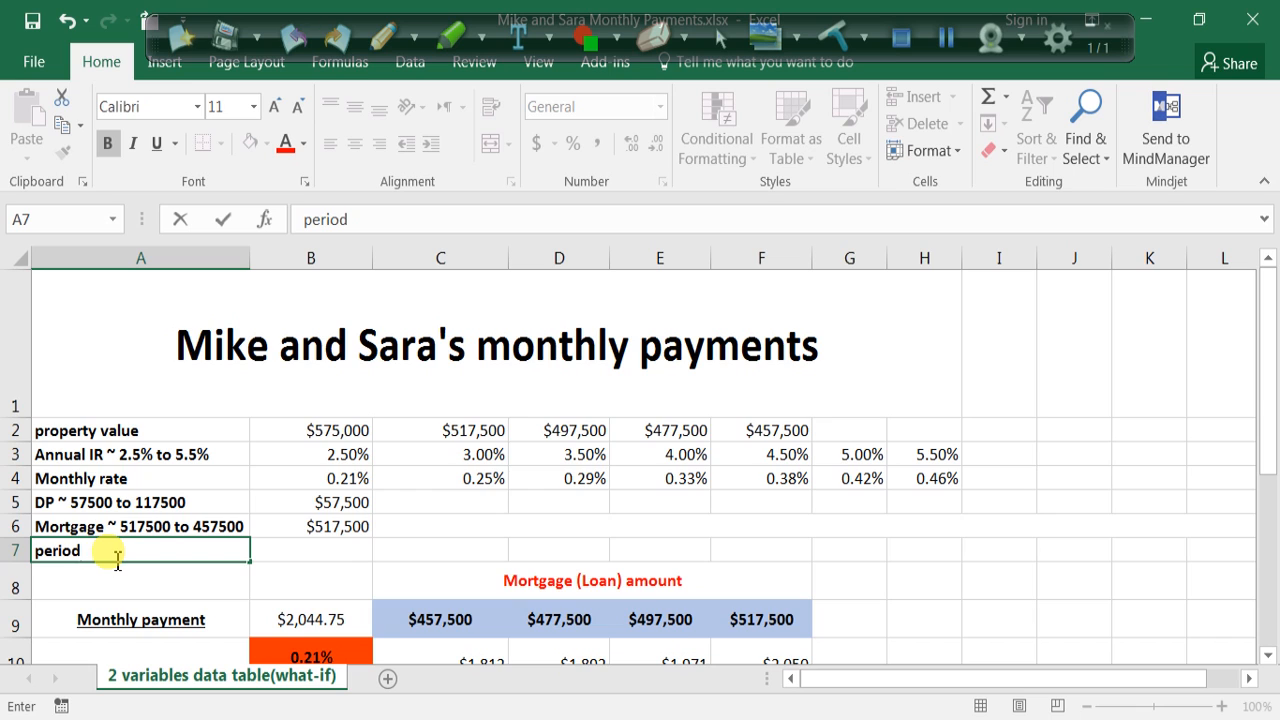
key("ctrl+Return")
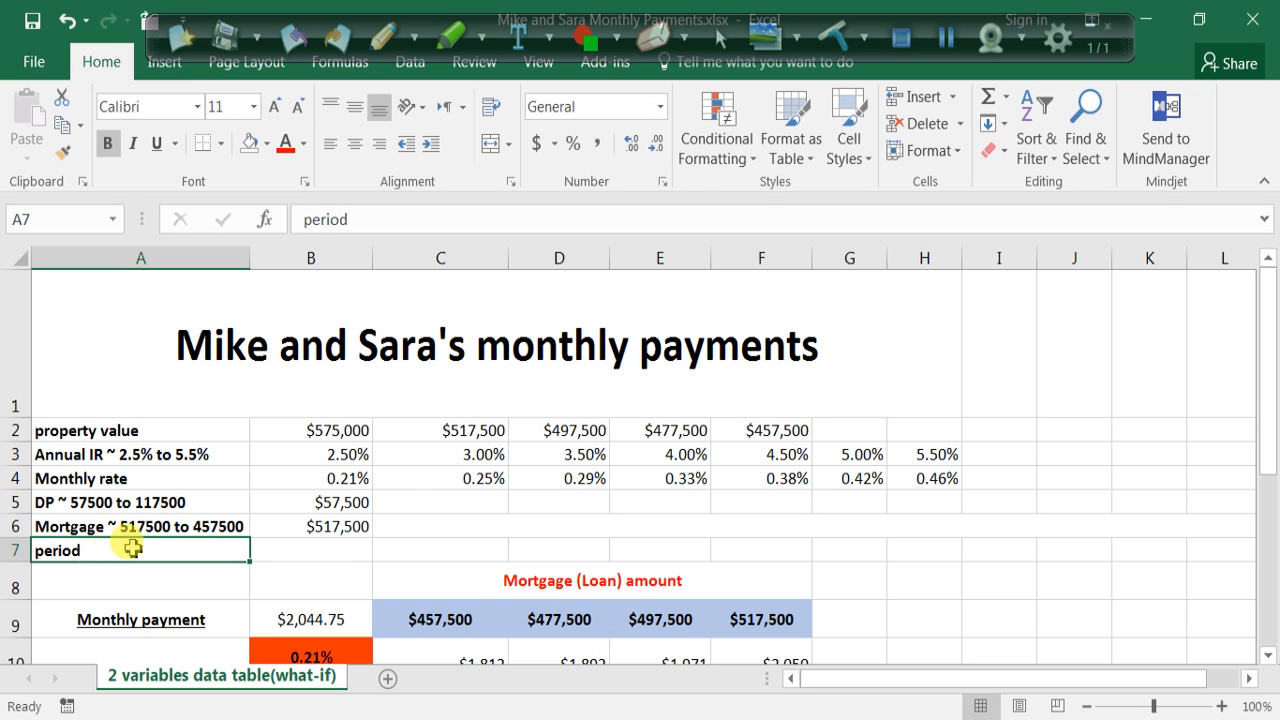
left_click(308, 220)
type("Pay back")
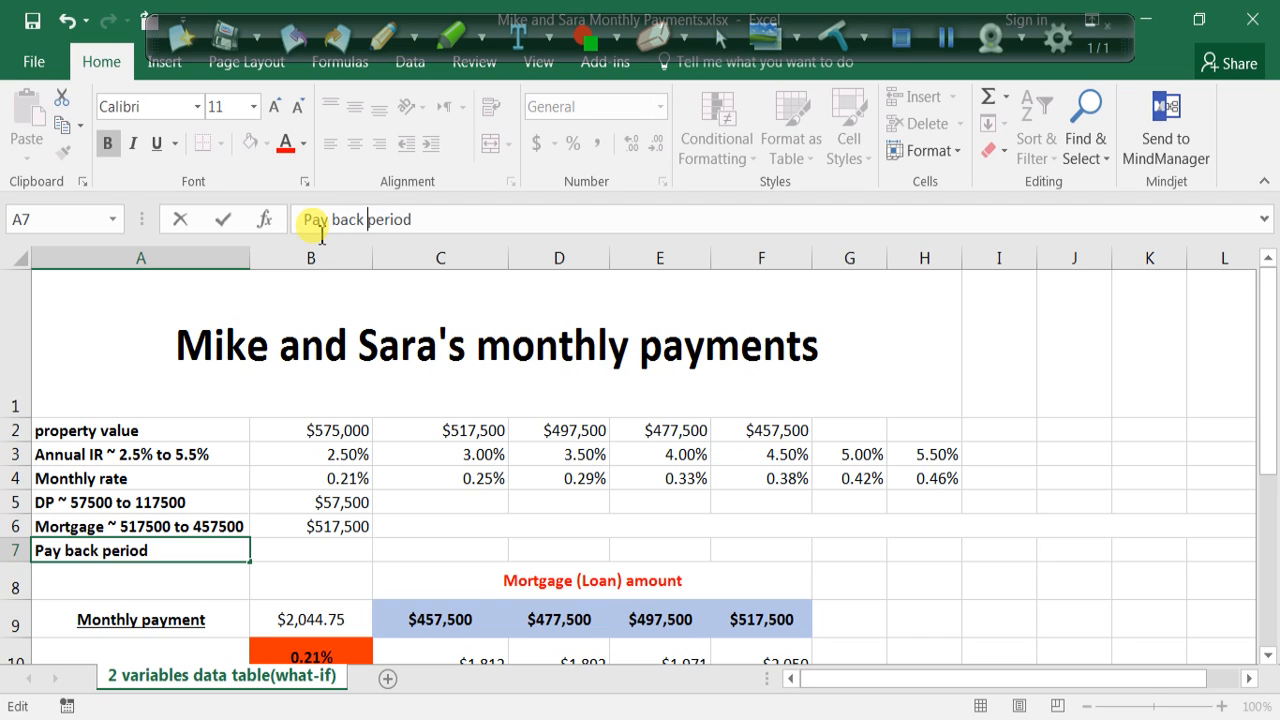
key("Return")
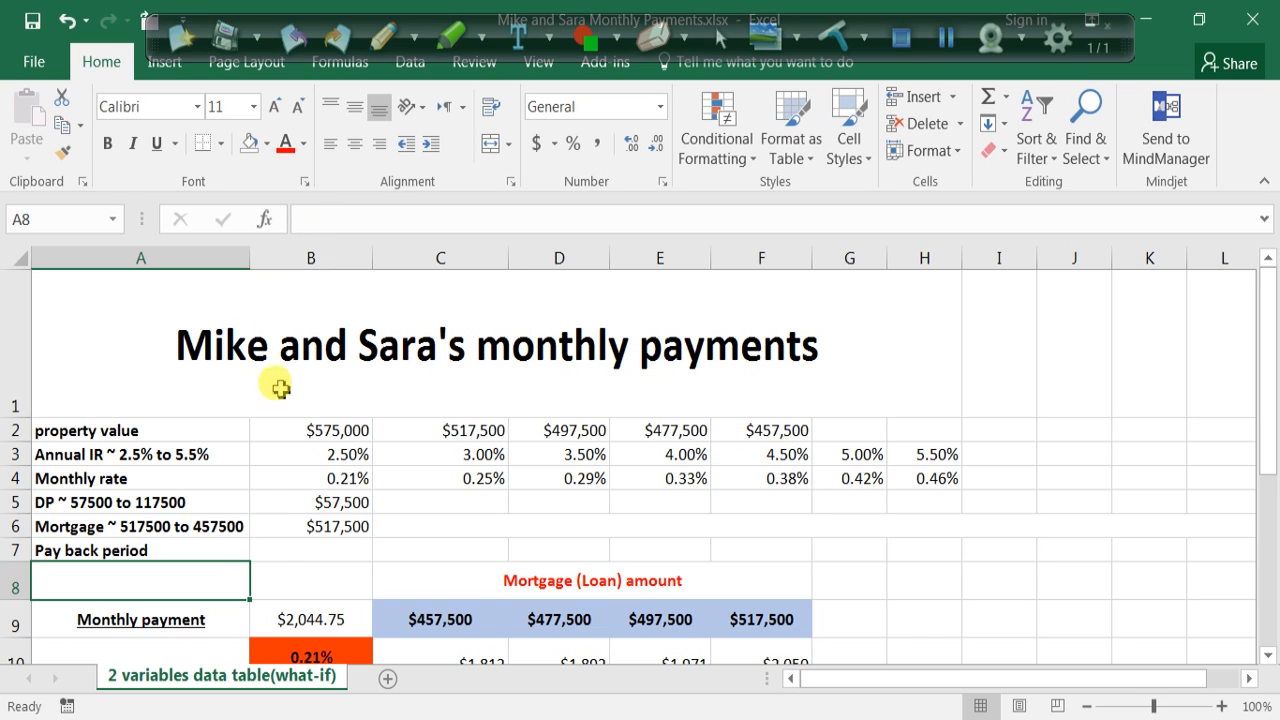
Step: Enter "30 yrs" as the pay back period in B7 and centre it horizontally and vertically
left_click(292, 555)
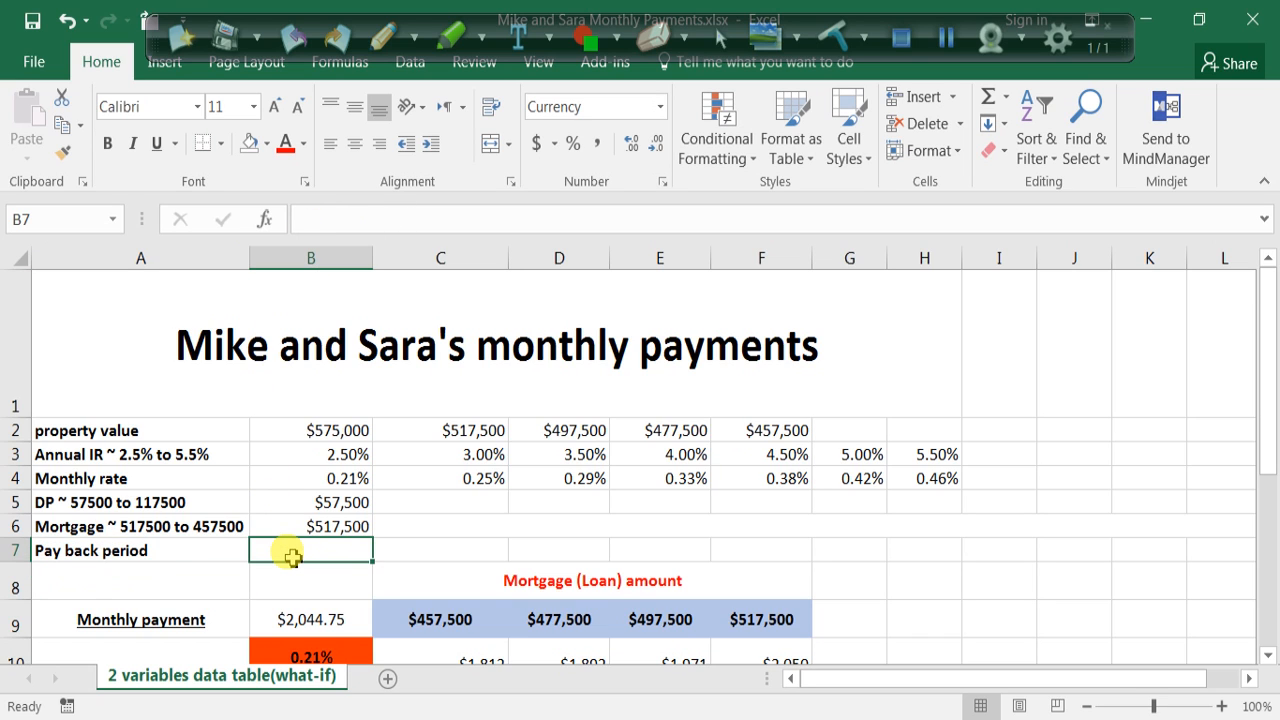
type("30 y")
key("BackSpace")
key("BackSpace")
type("yrs")
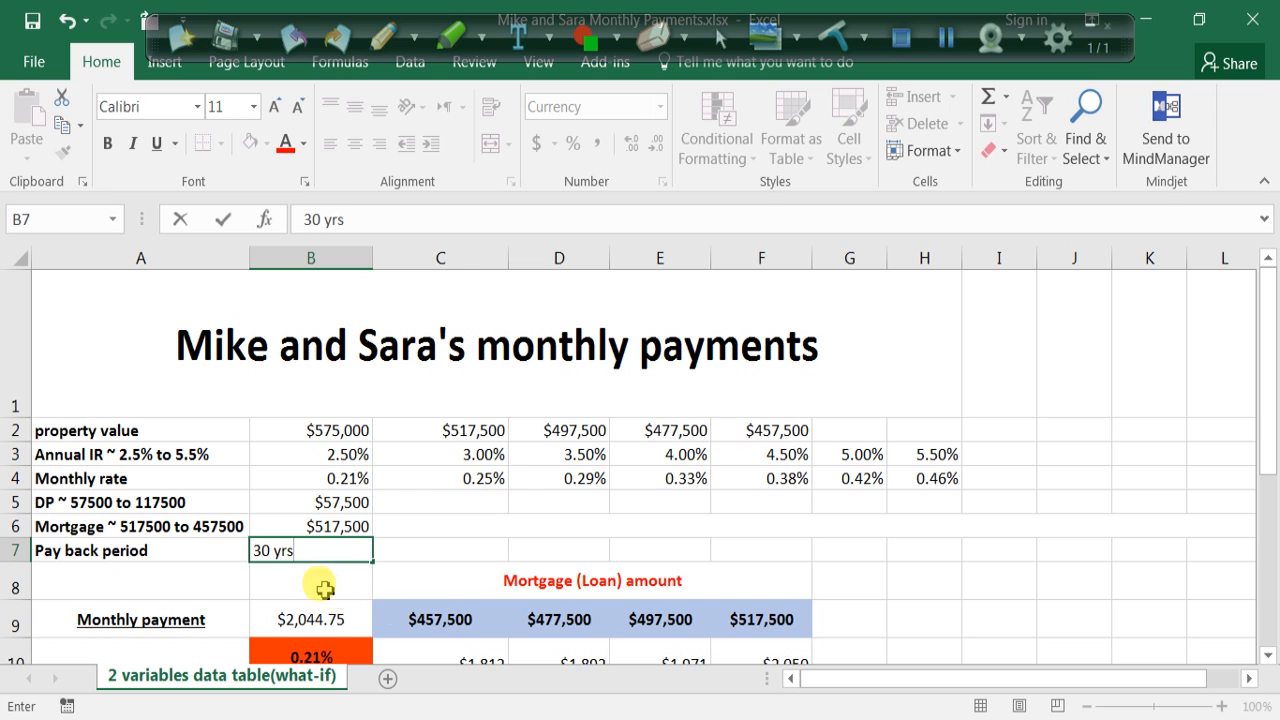
left_click(324, 581)
left_click(323, 553)
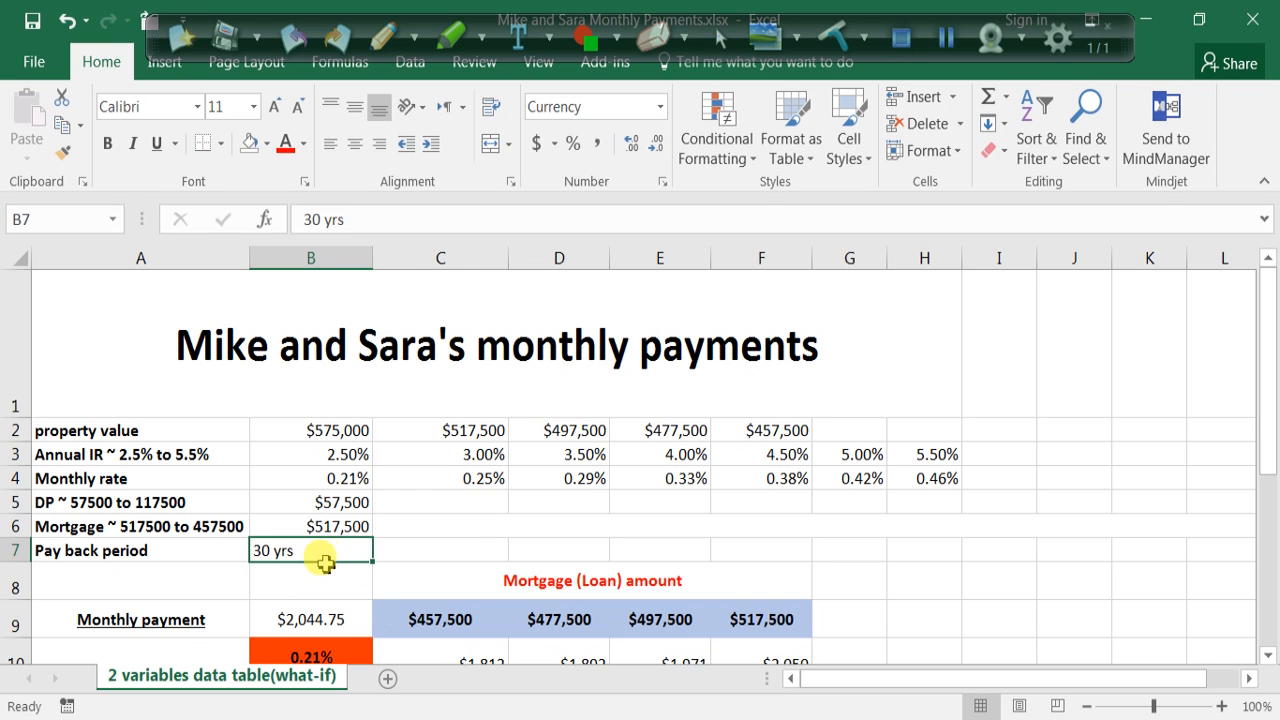
left_click(355, 106)
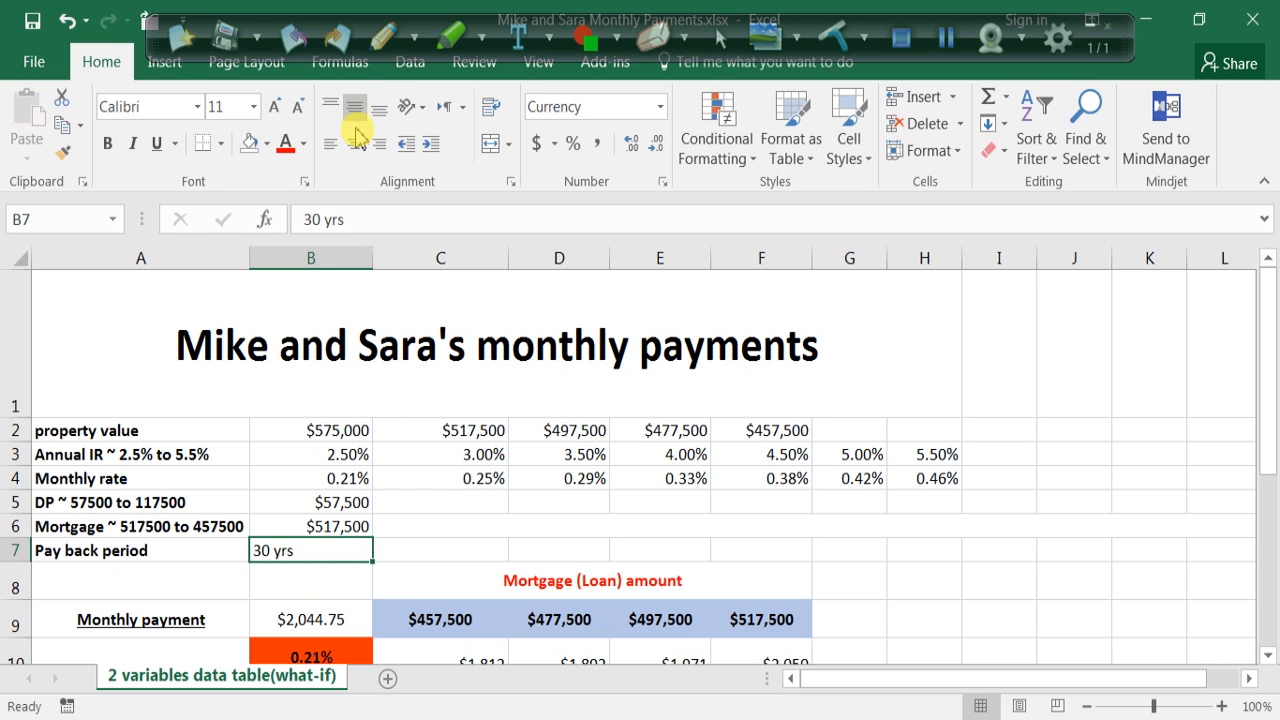
left_click(355, 144)
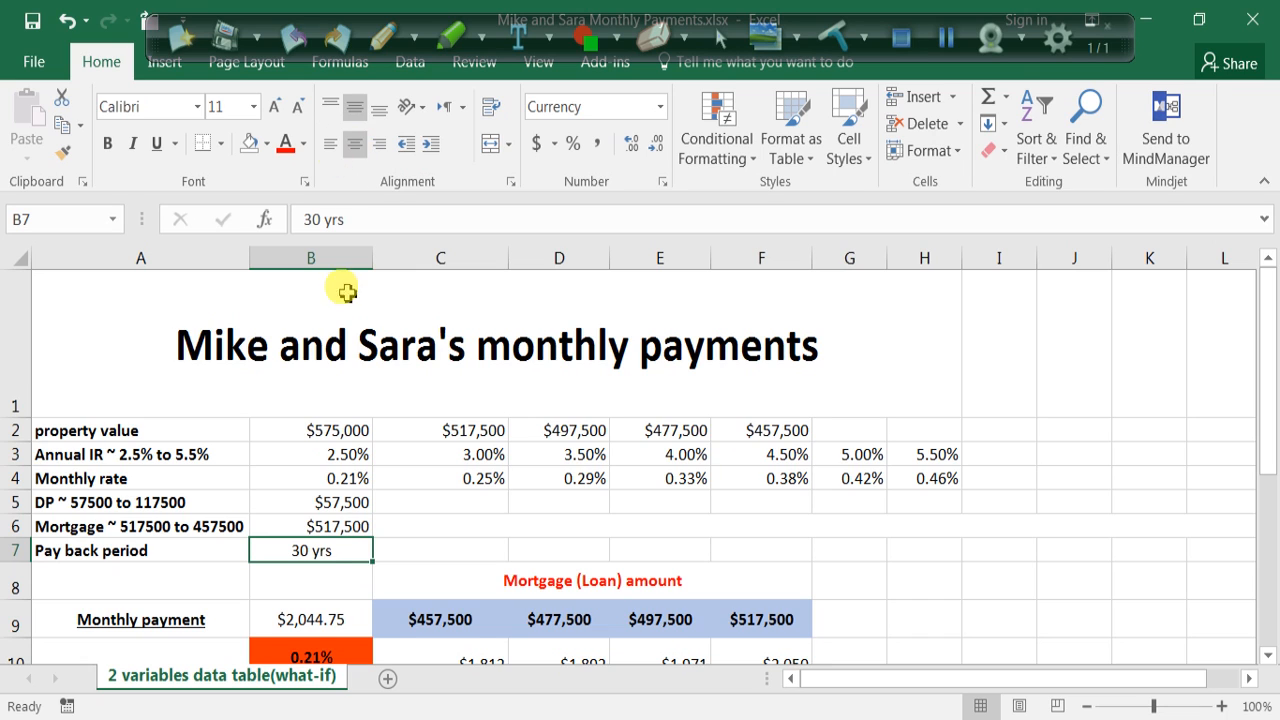
Step: Remove the minus sign in front of PMT in the monthly payment formula in B9
left_click(337, 582)
left_click(337, 628)
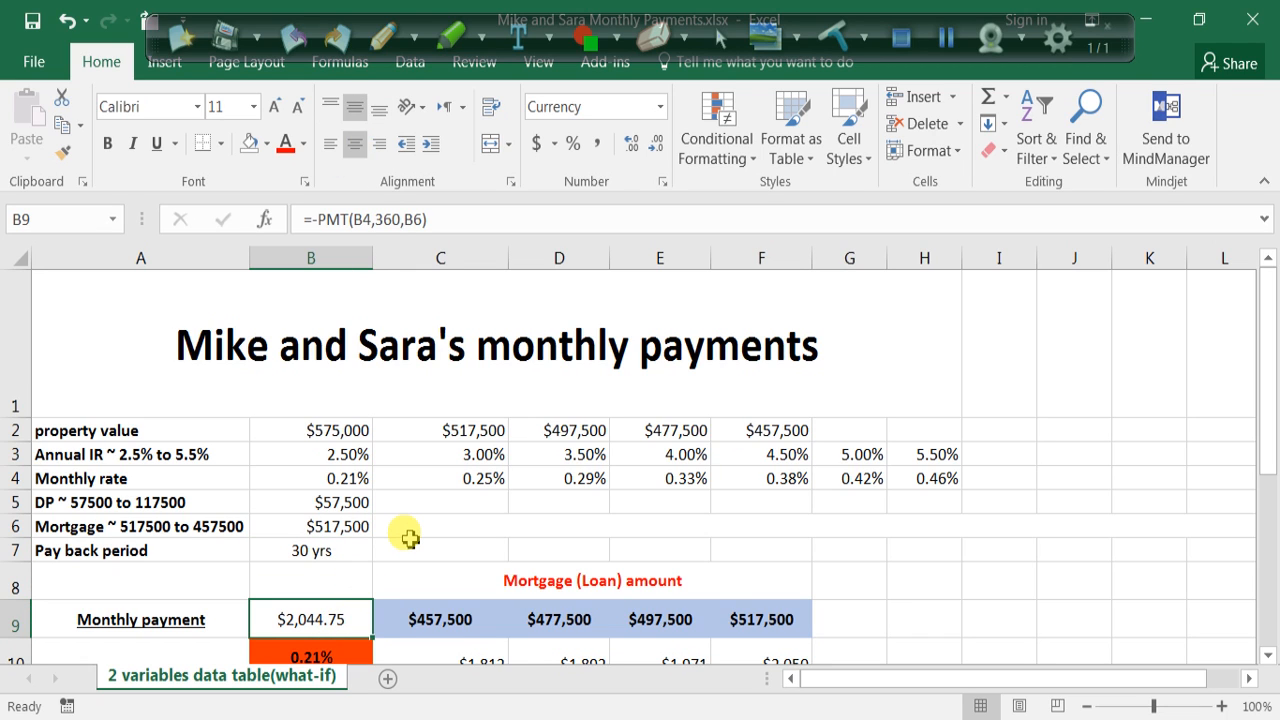
scroll(410, 539, "down", 1)
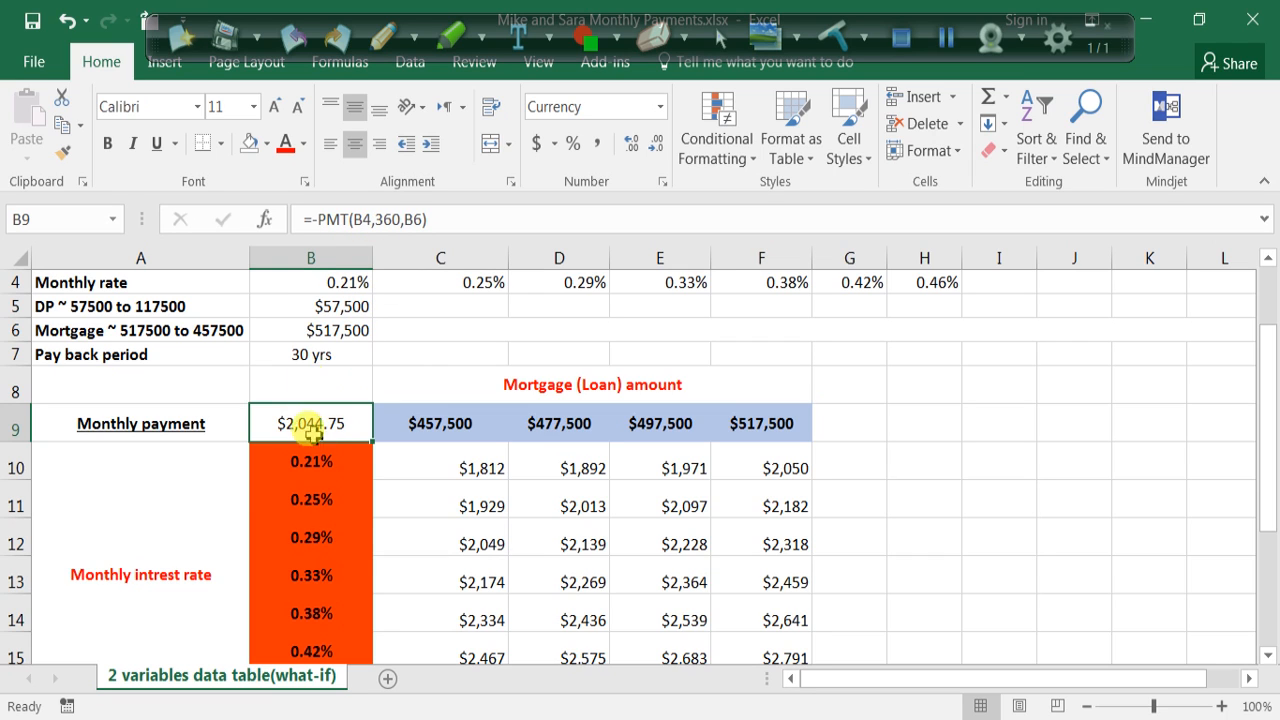
left_click(316, 219)
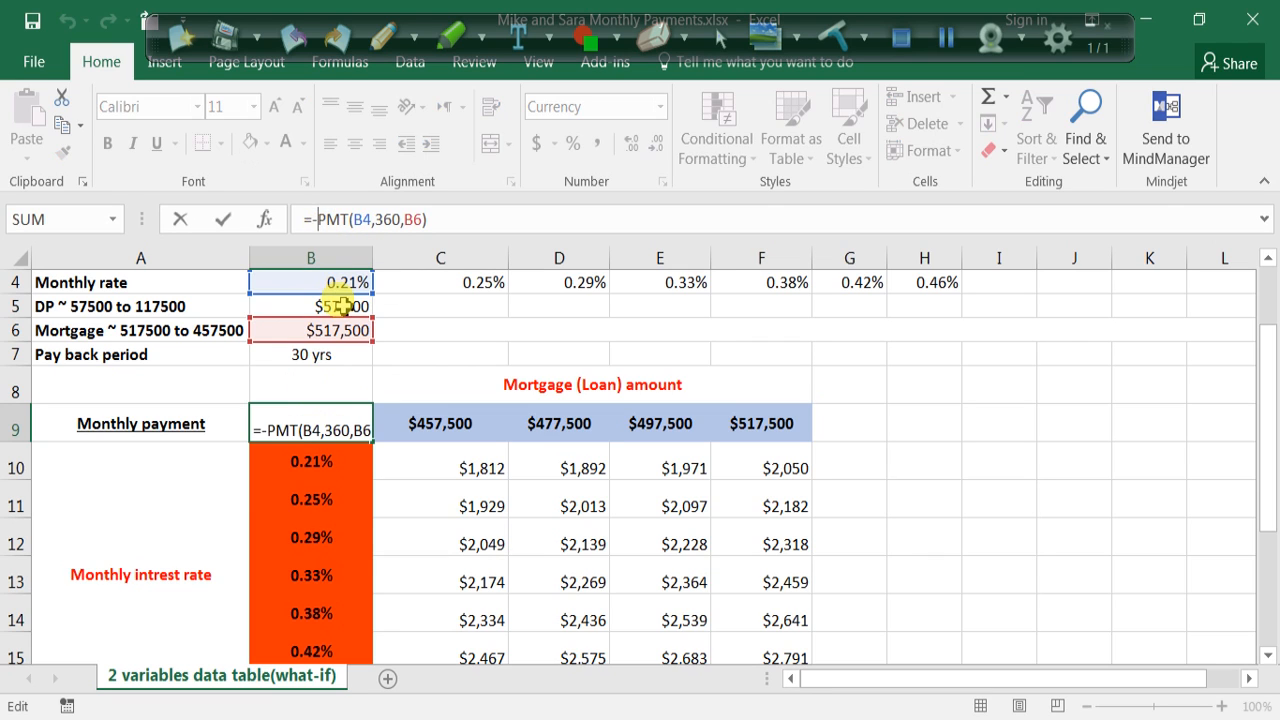
key("BackSpace")
key("Return")
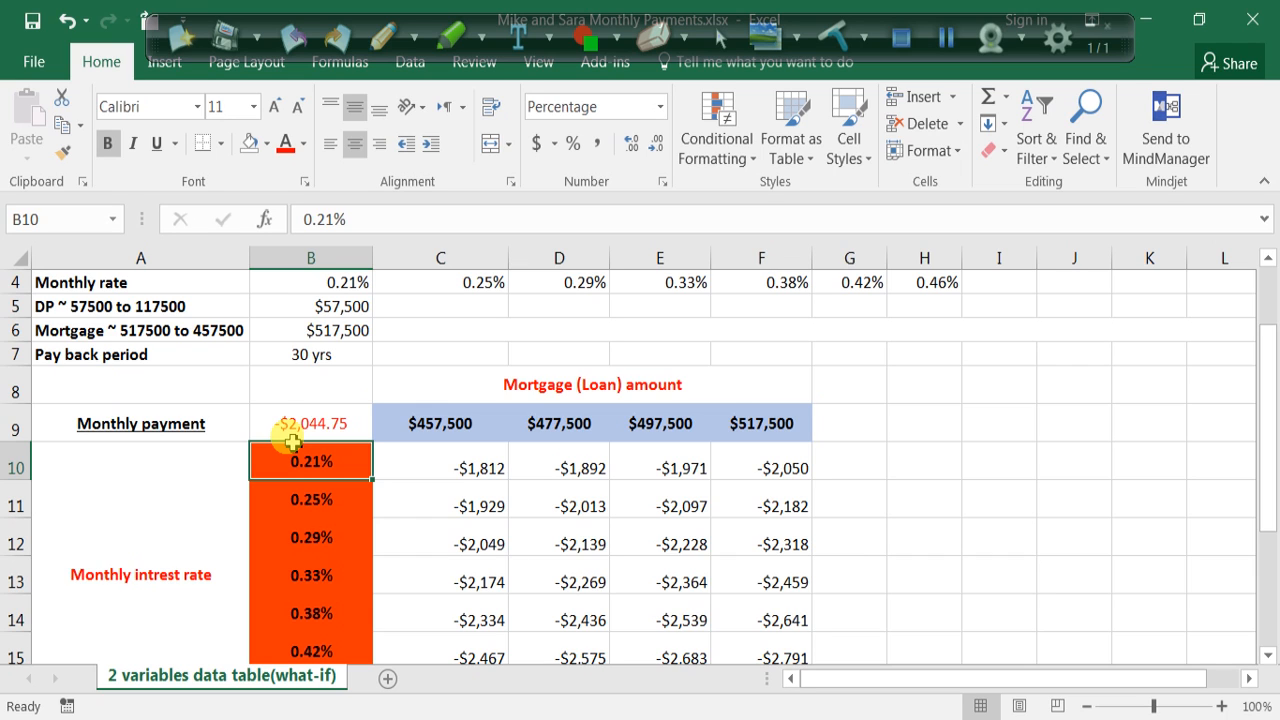
Step: Put the minus sign back so that the B9 formula reads =-PMT(B4,360,B6)
left_click(297, 428)
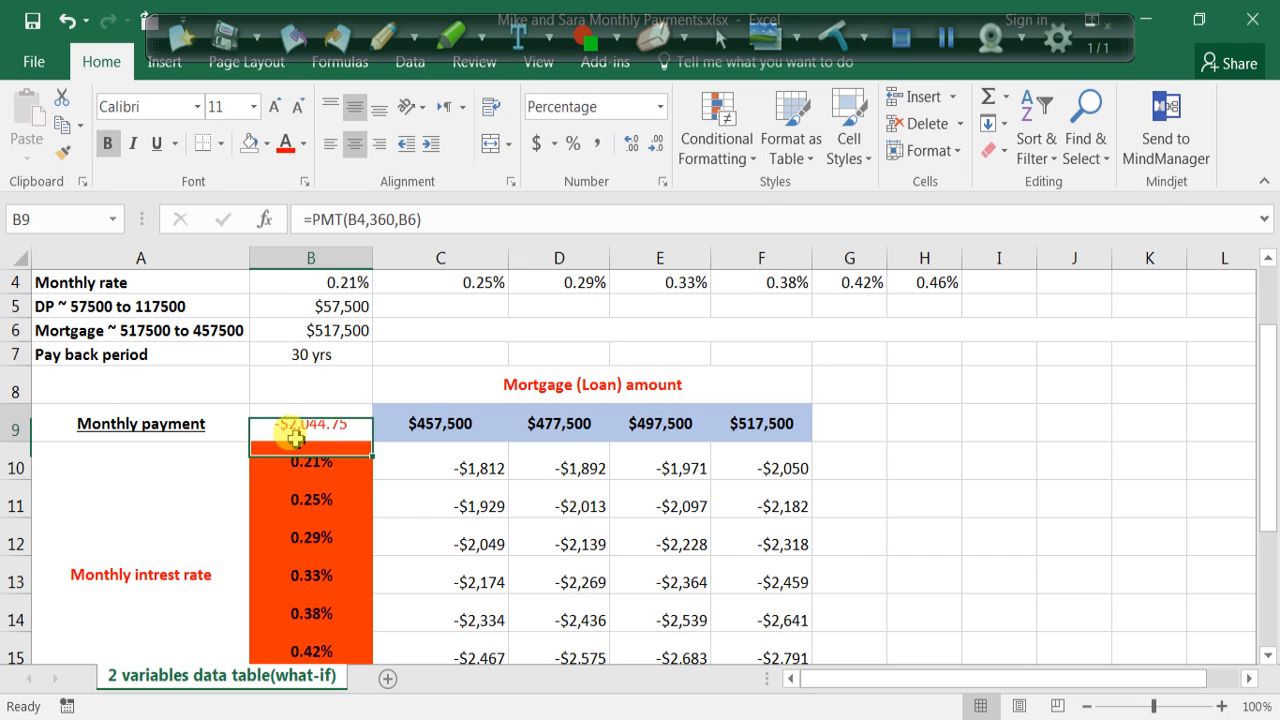
left_click(323, 226)
type("-")
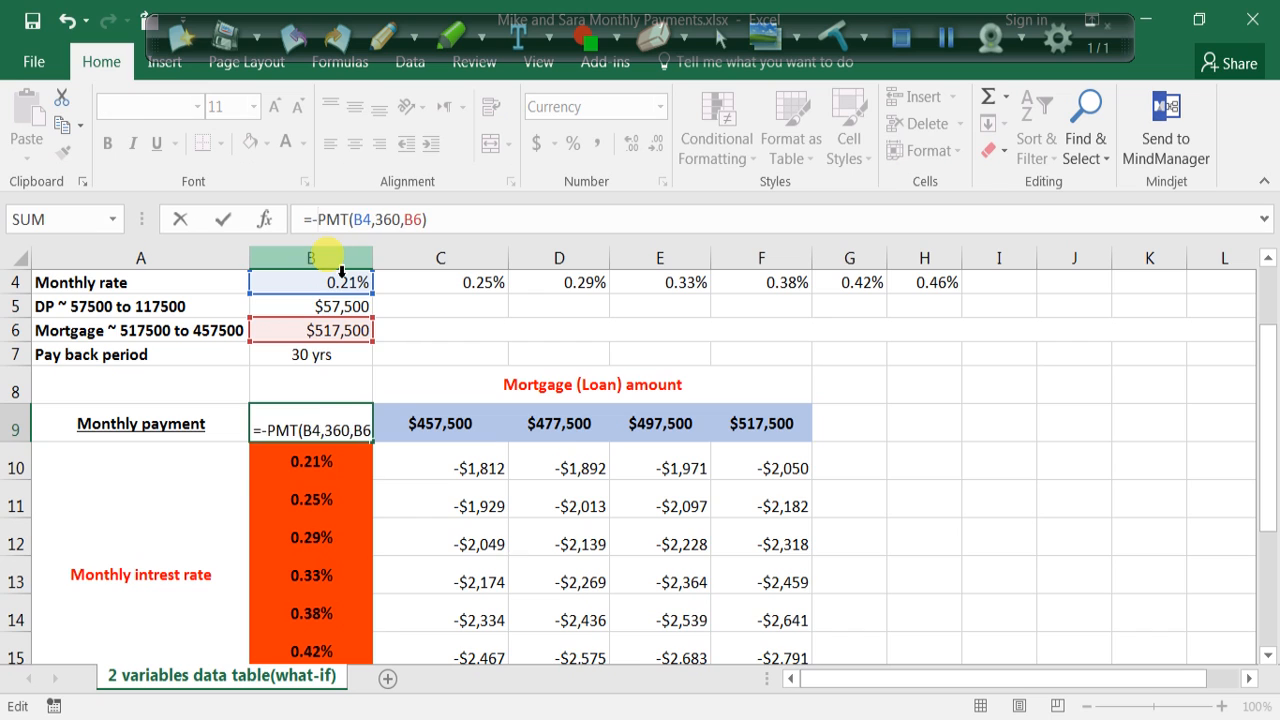
key("Return")
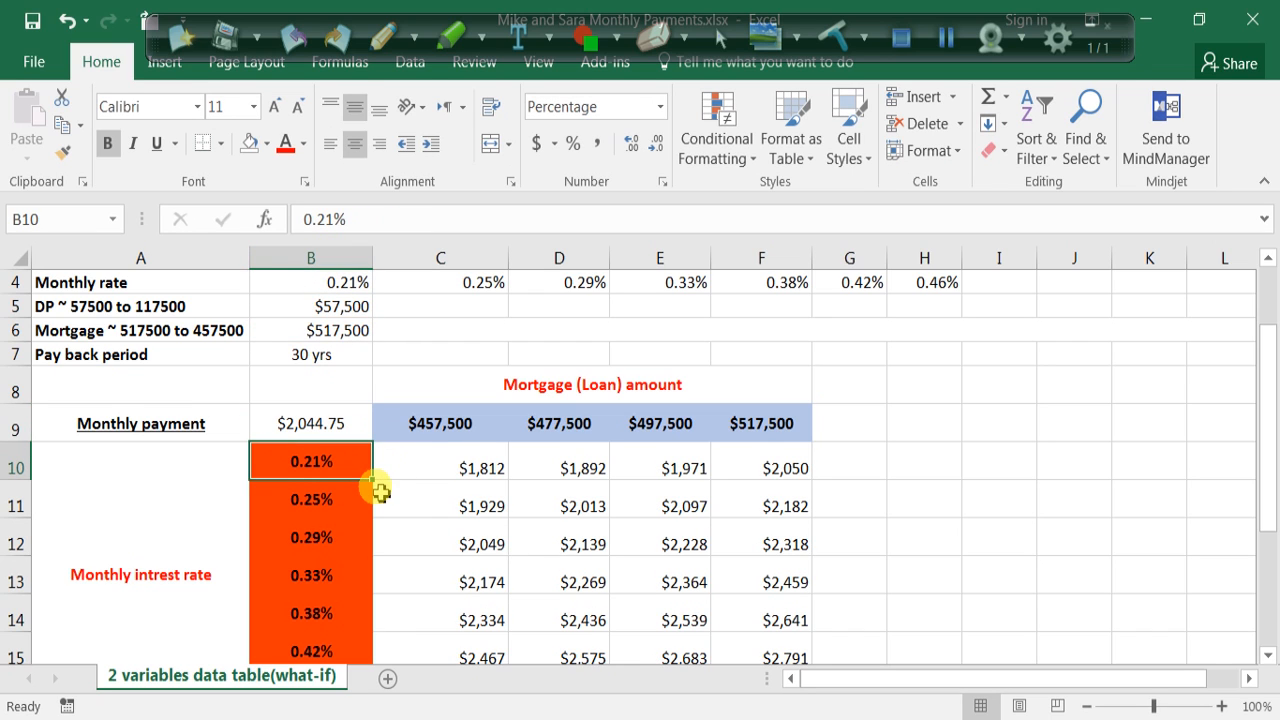
left_click(321, 428)
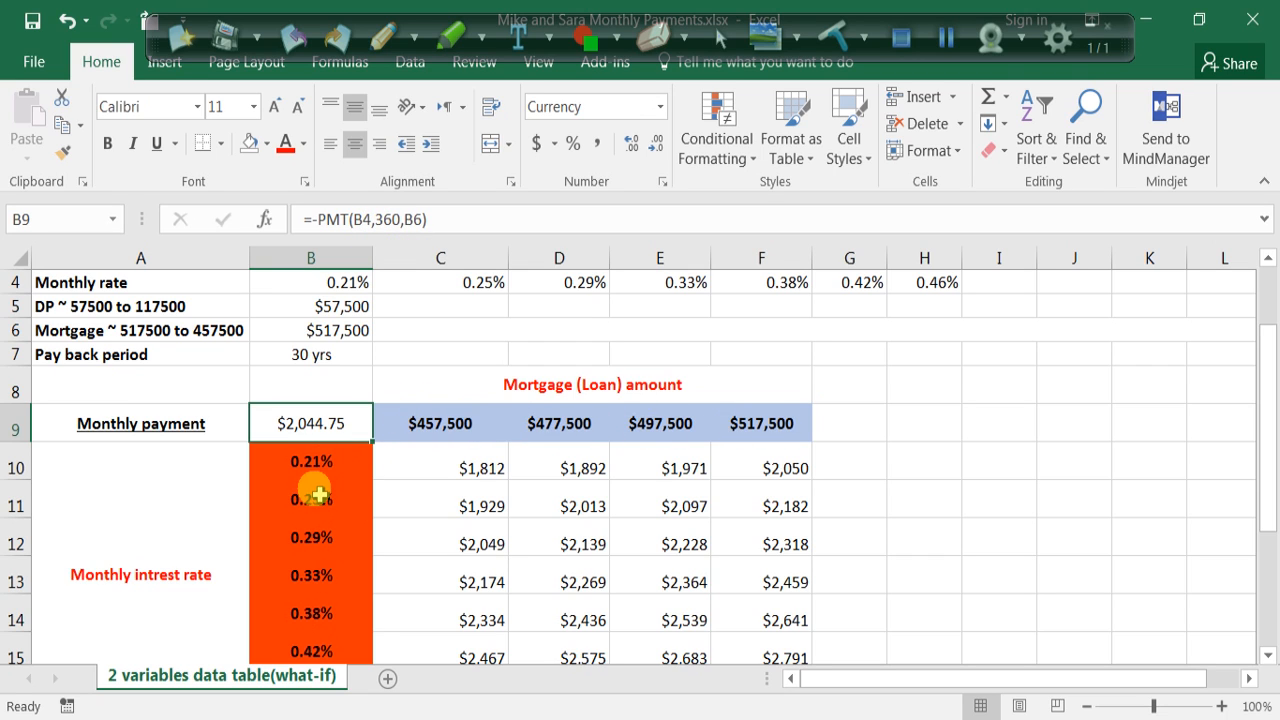
Step: Try to blank cell F16 within the selected data table results C10:F16, and discard the edit
scroll(357, 586, "down", 1)
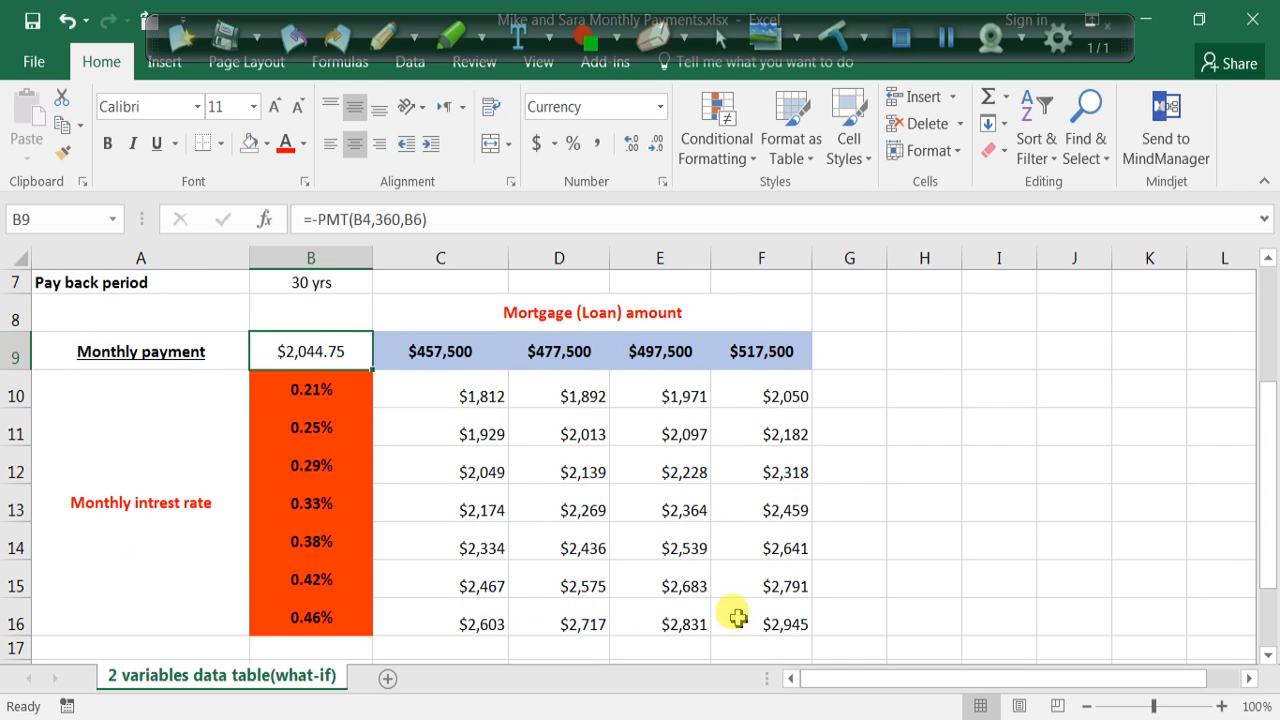
left_click_drag(771, 626, 490, 398)
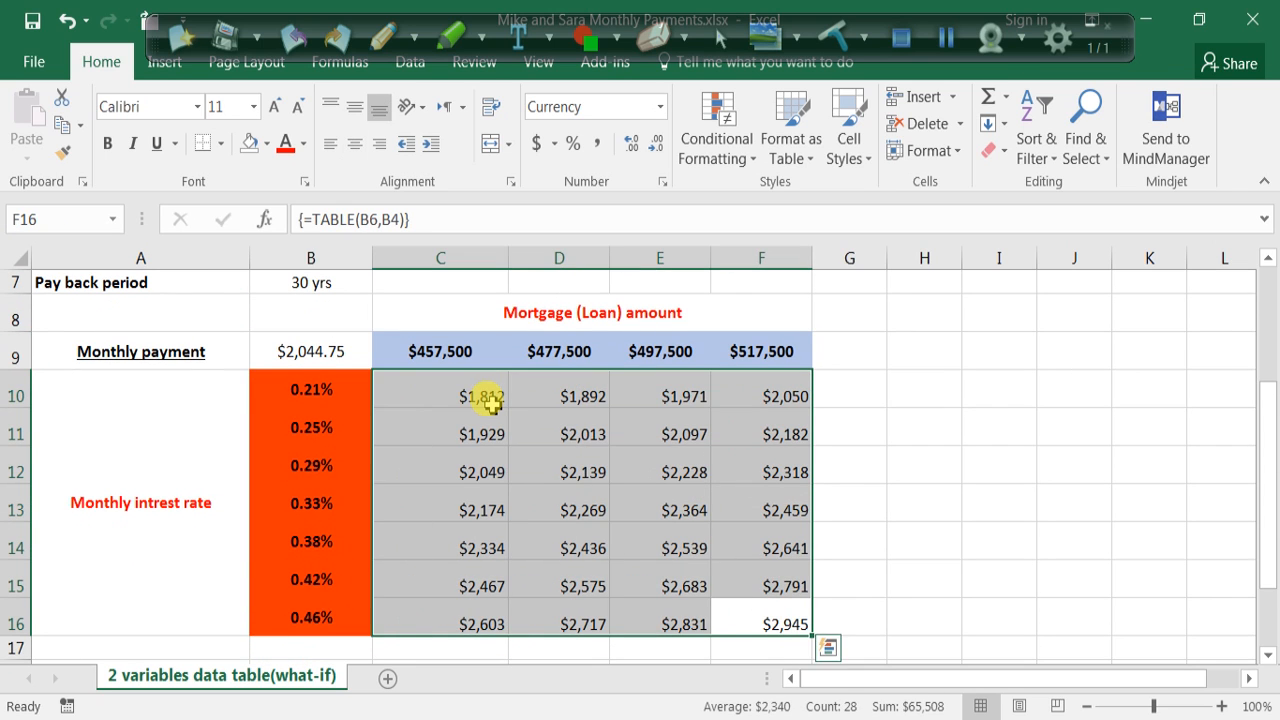
key("BackSpace")
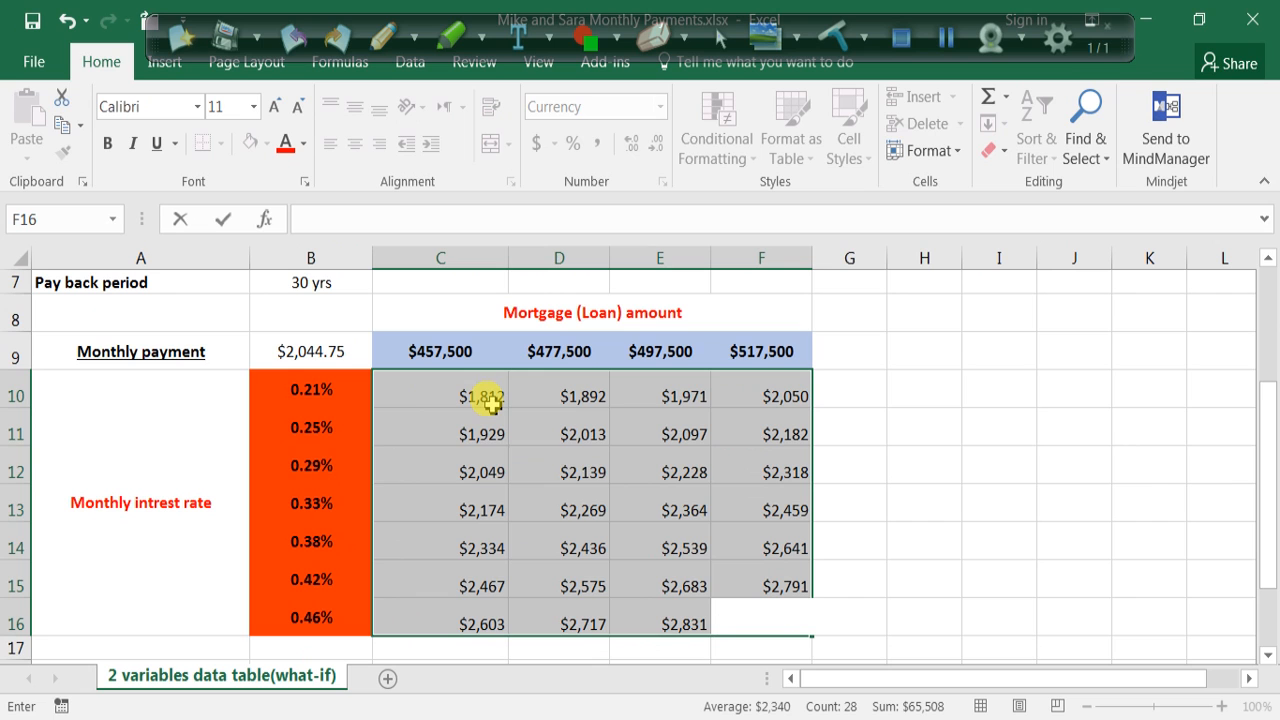
key("Return")
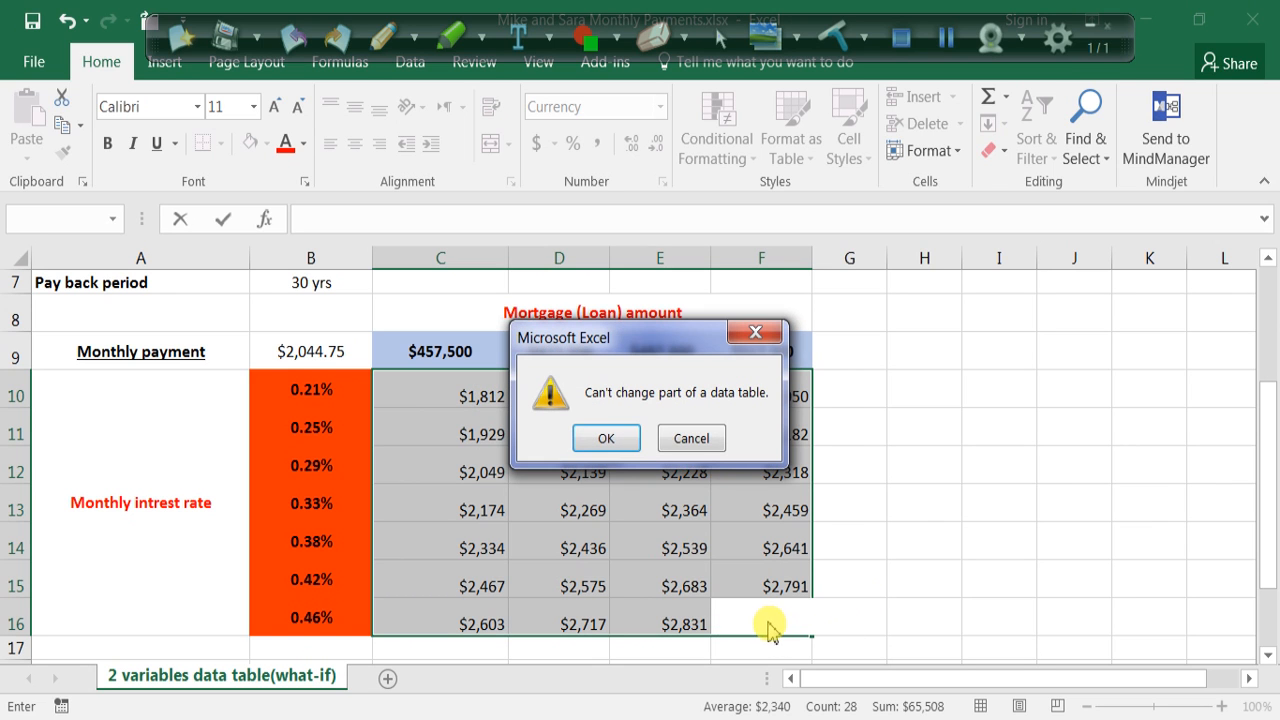
left_click(690, 440)
Step: Clear all the data table results in C10:F16
left_click_drag(459, 413, 750, 630)
key("Delete")
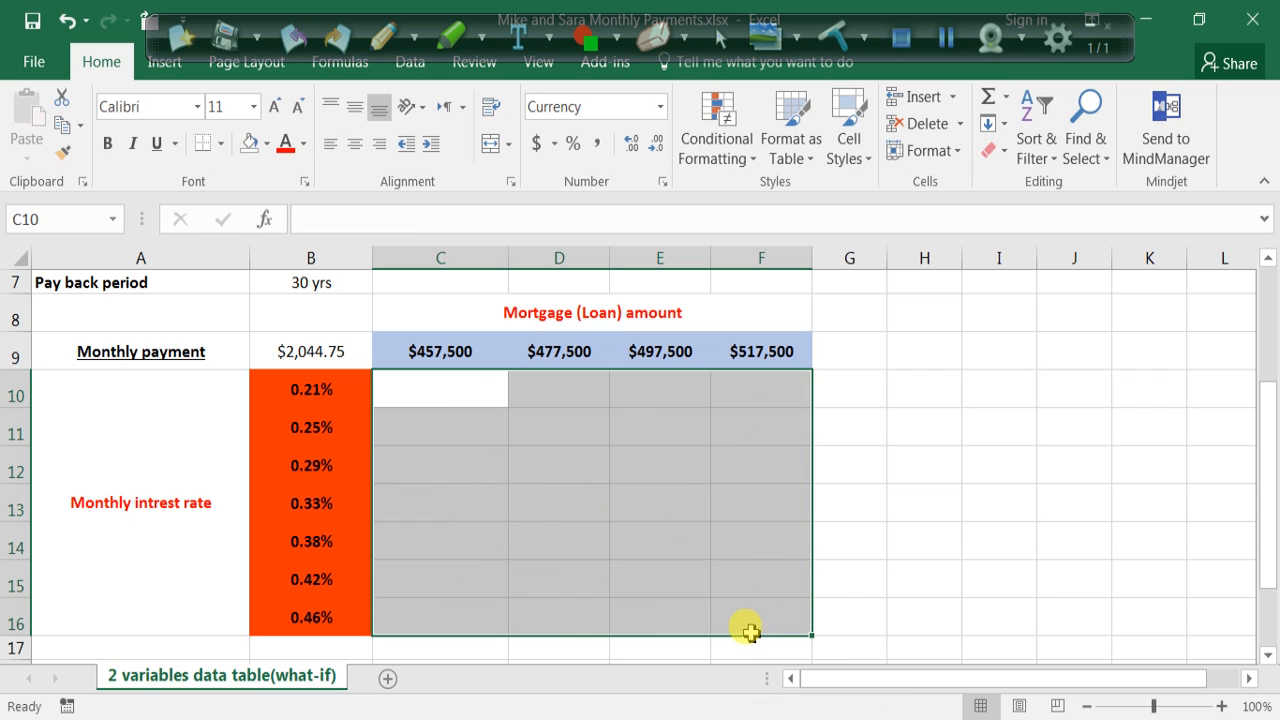
left_click(849, 605)
Step: Create a What-If data table over B9:F16 with B6 as the row input cell and B4 as the column input cell
left_click_drag(271, 352, 737, 611)
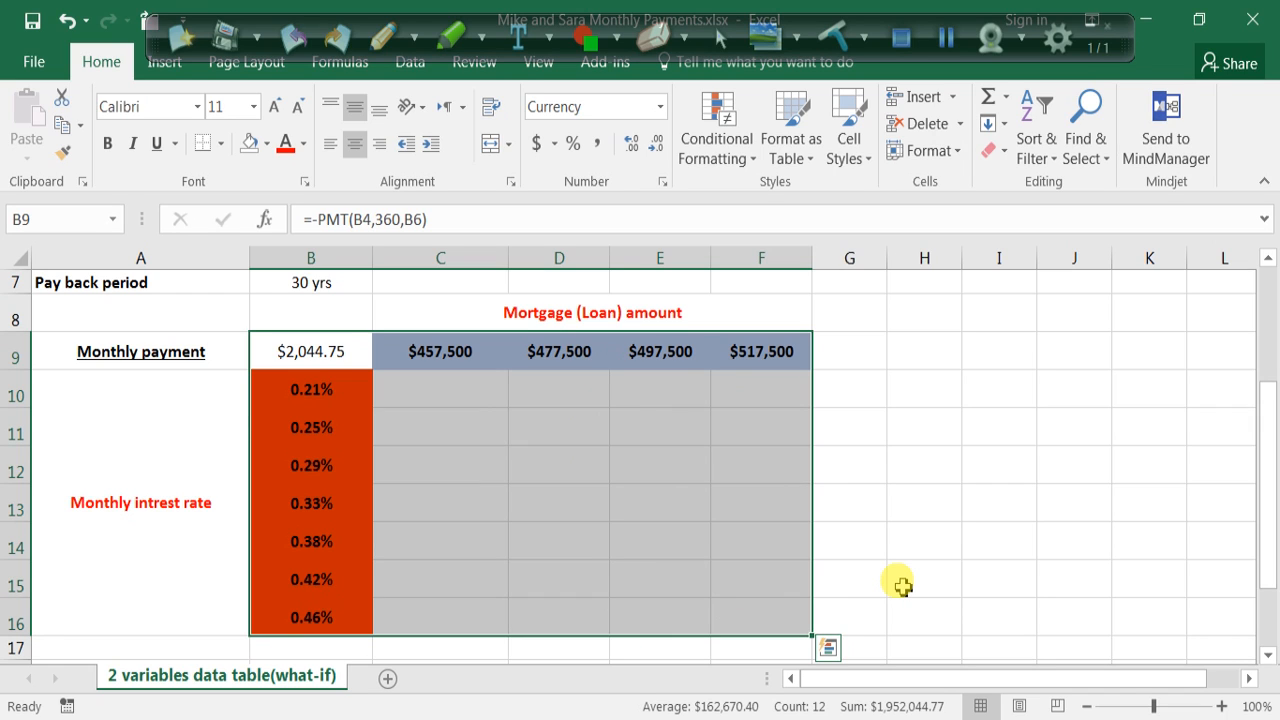
left_click(405, 62)
left_click(820, 140)
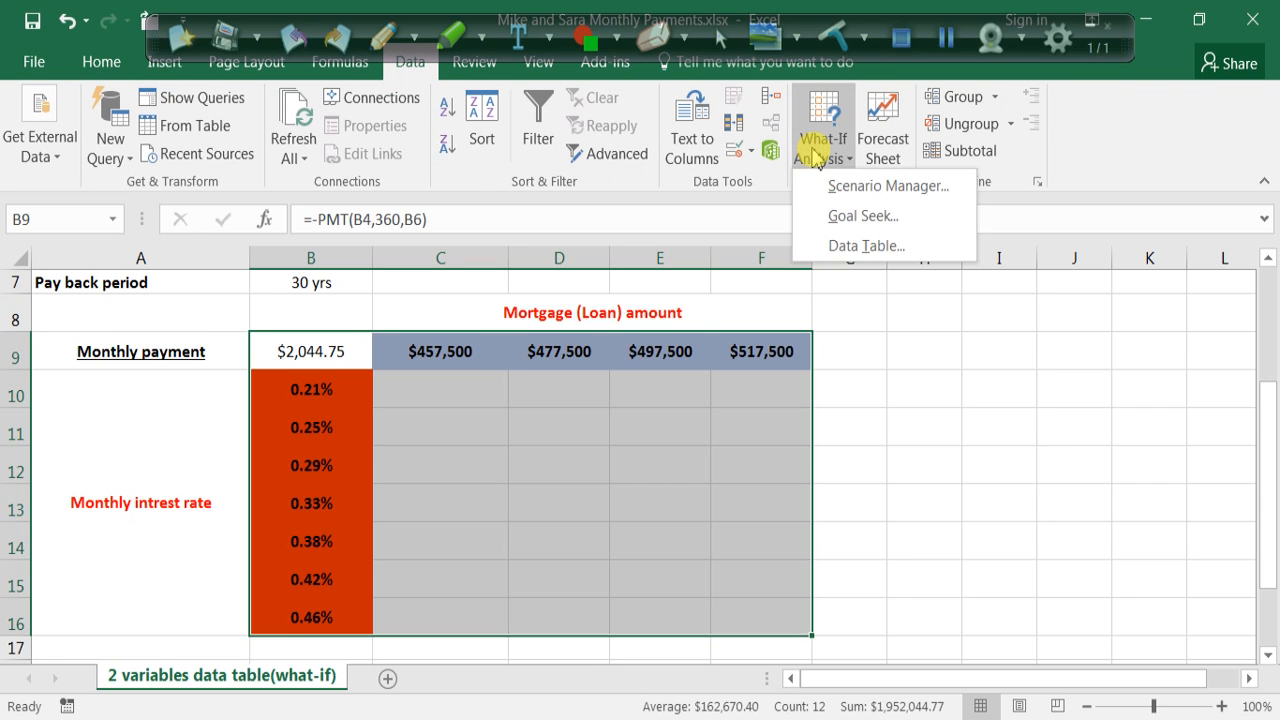
left_click(862, 248)
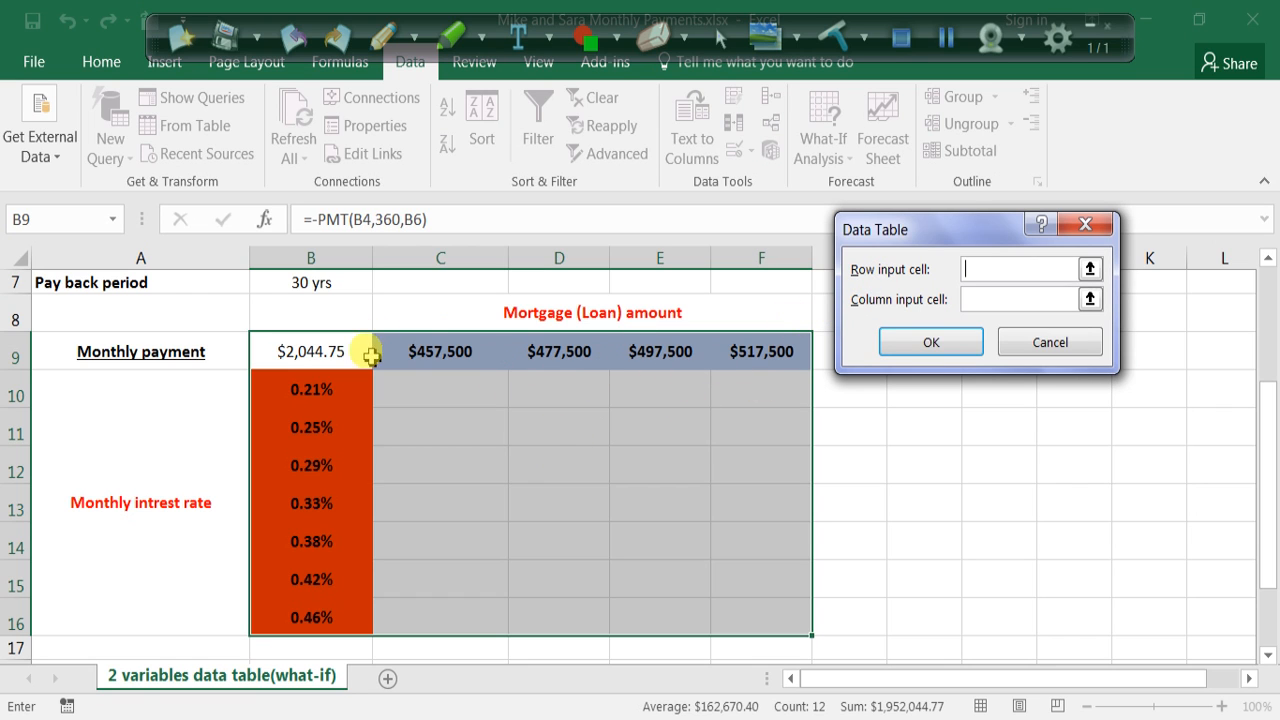
scroll(417, 460, "up", 1)
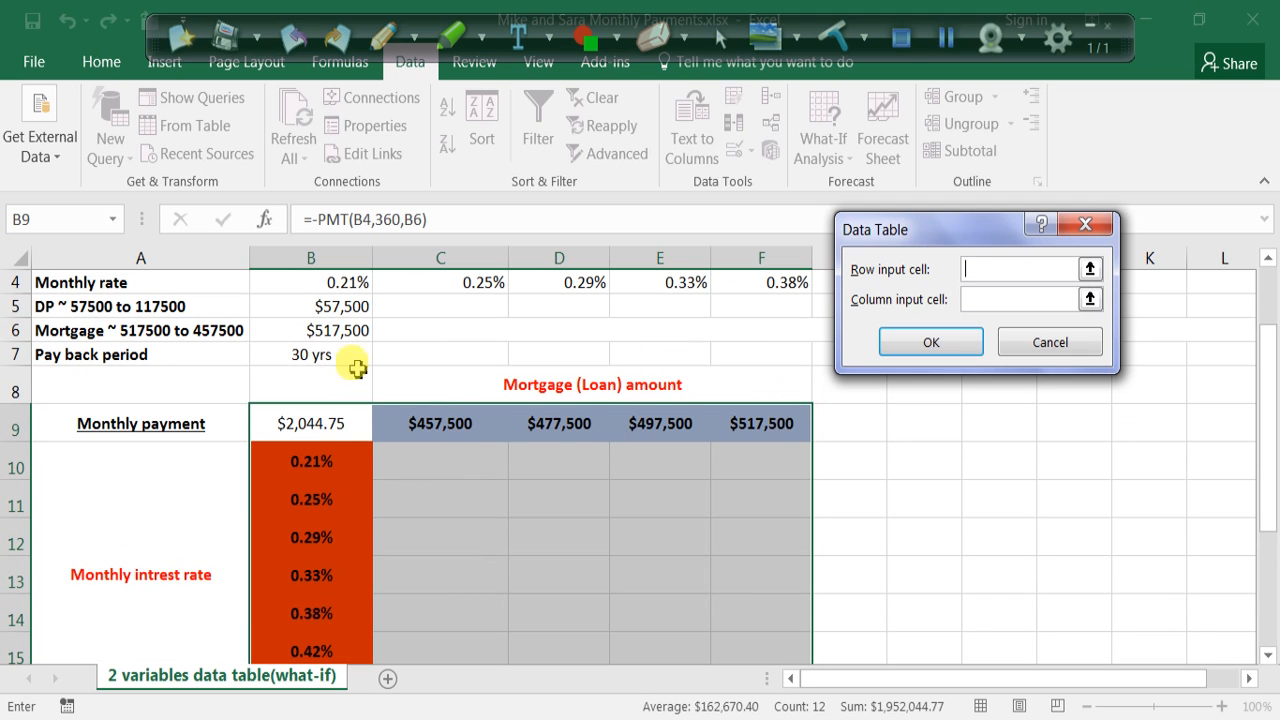
left_click(338, 338)
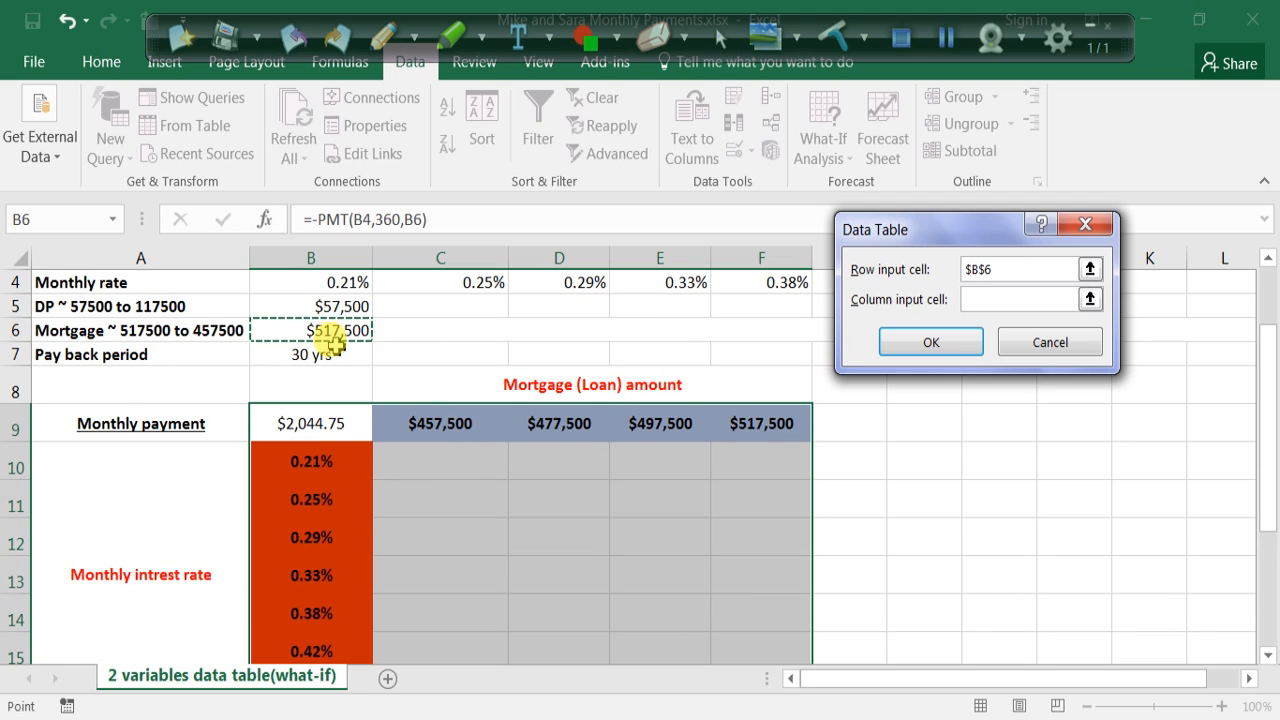
left_click(983, 302)
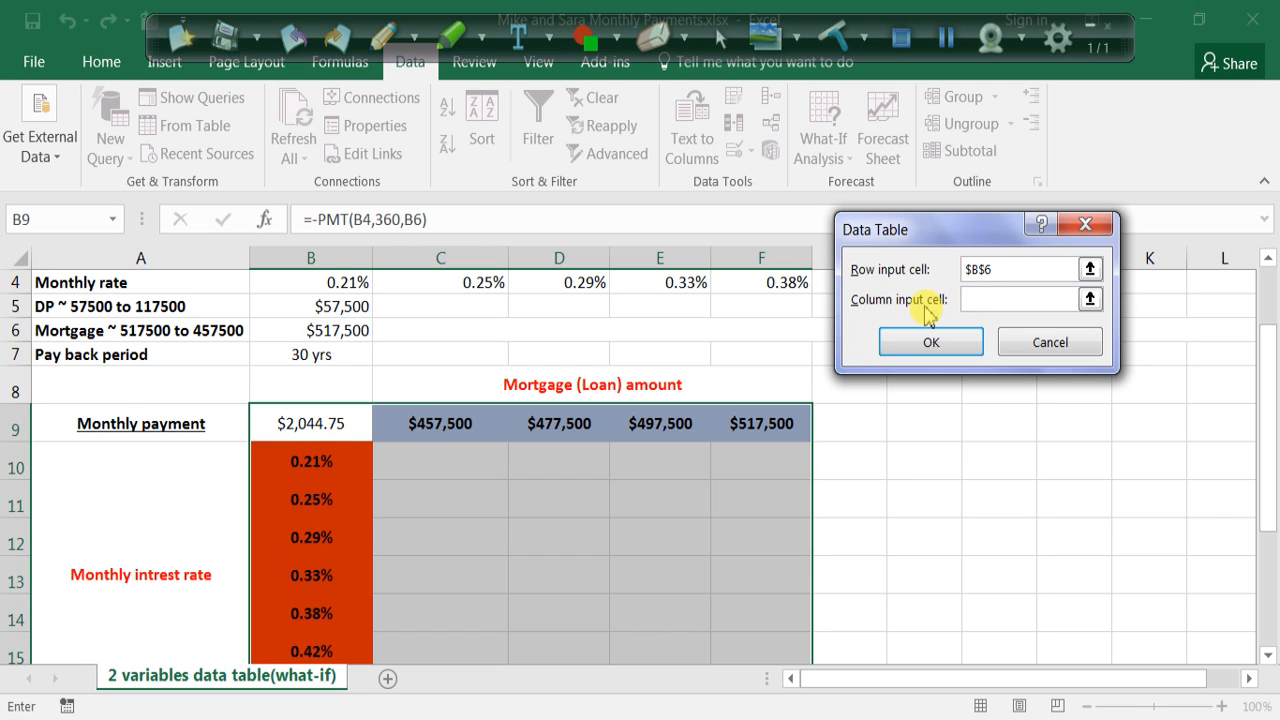
left_click(317, 290)
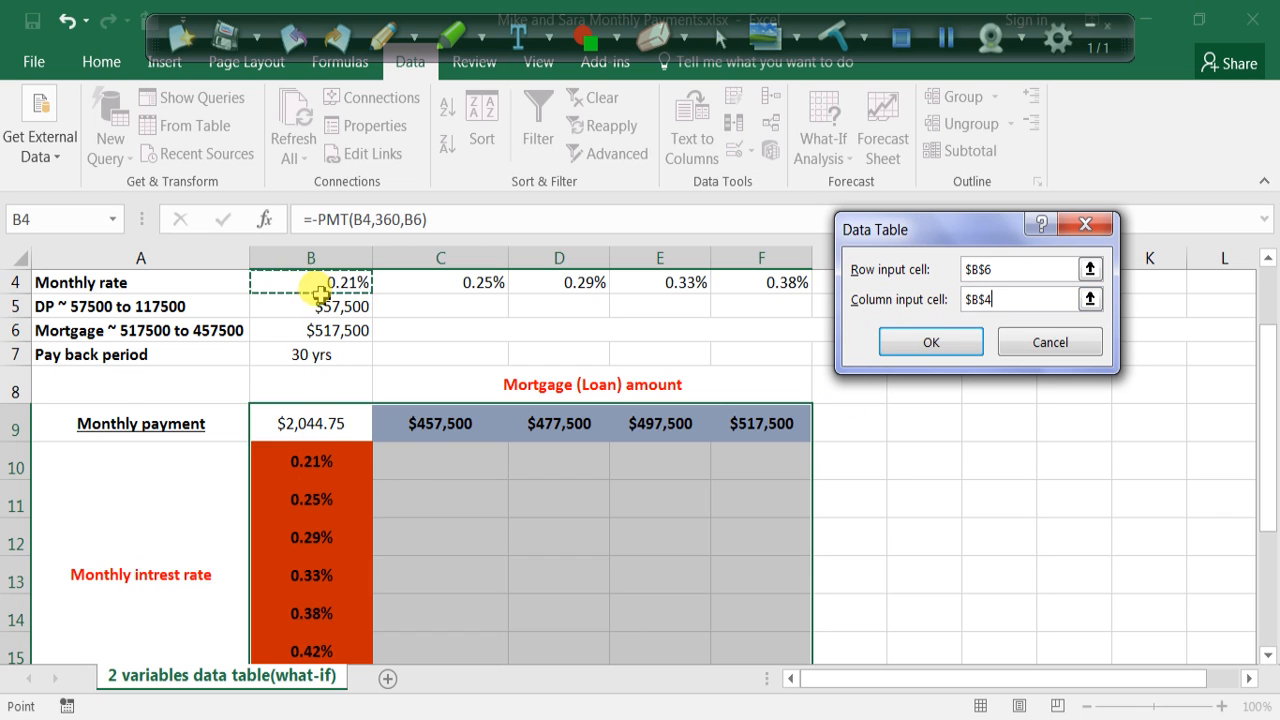
left_click(931, 342)
scroll(897, 520, "down", 1)
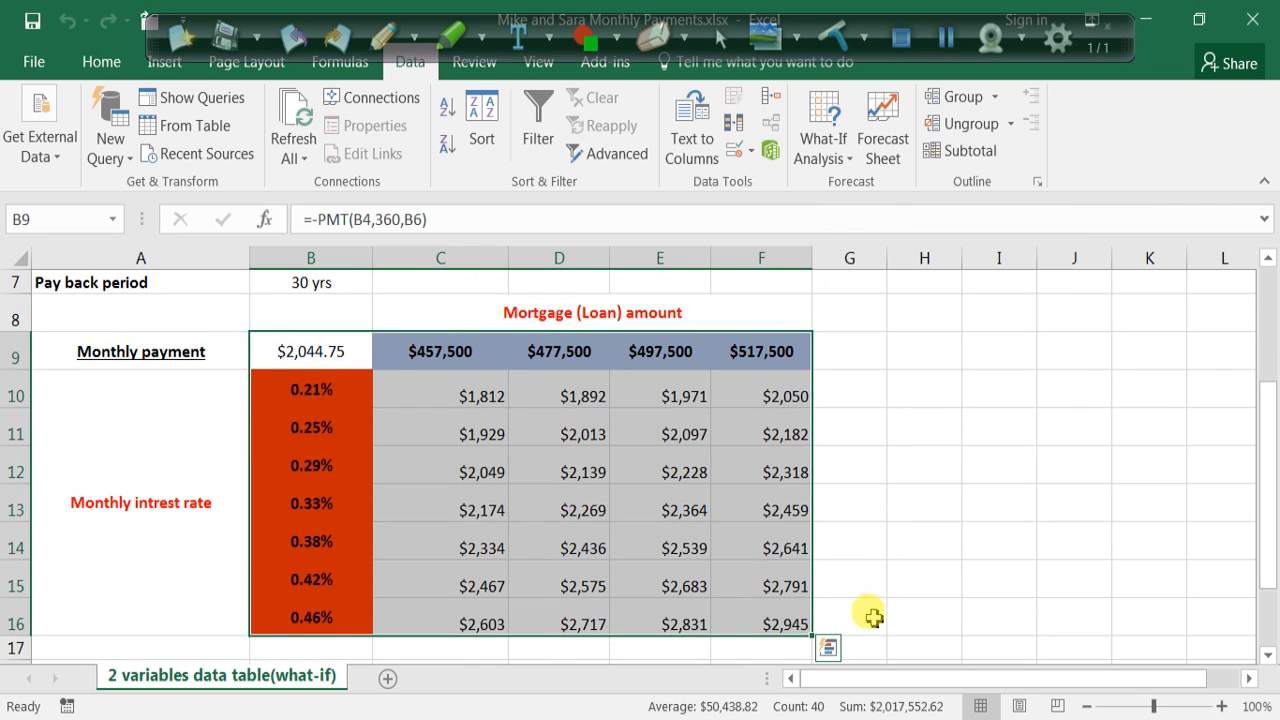
left_click(903, 590)
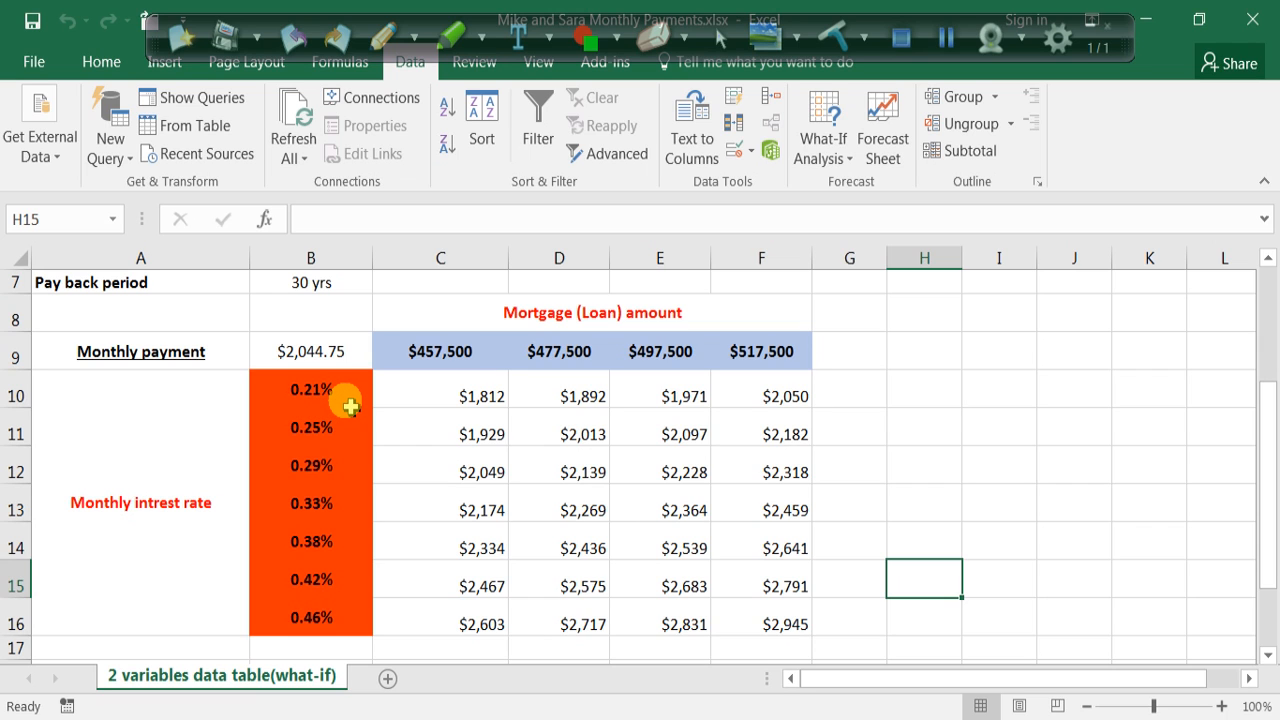
Step: Fill cell C10, the payment for the $457,500 loan at 0.21%, with light gold
left_click(437, 398)
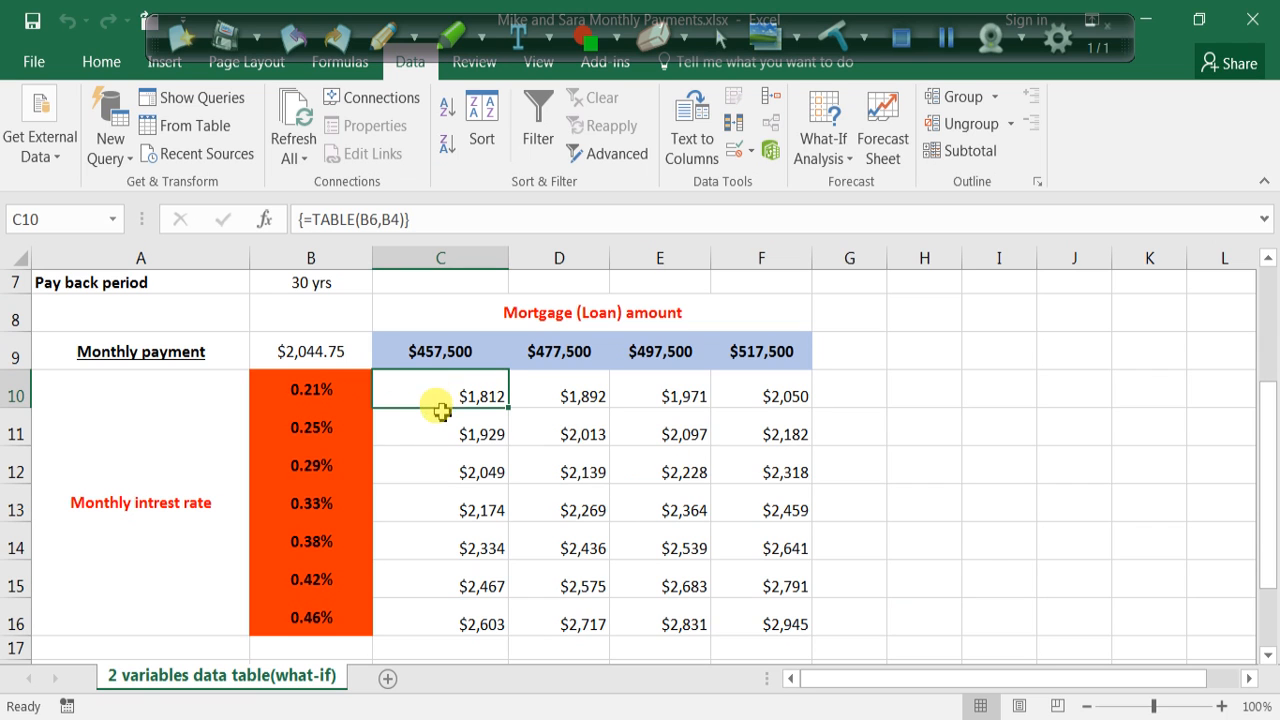
right_click(437, 401)
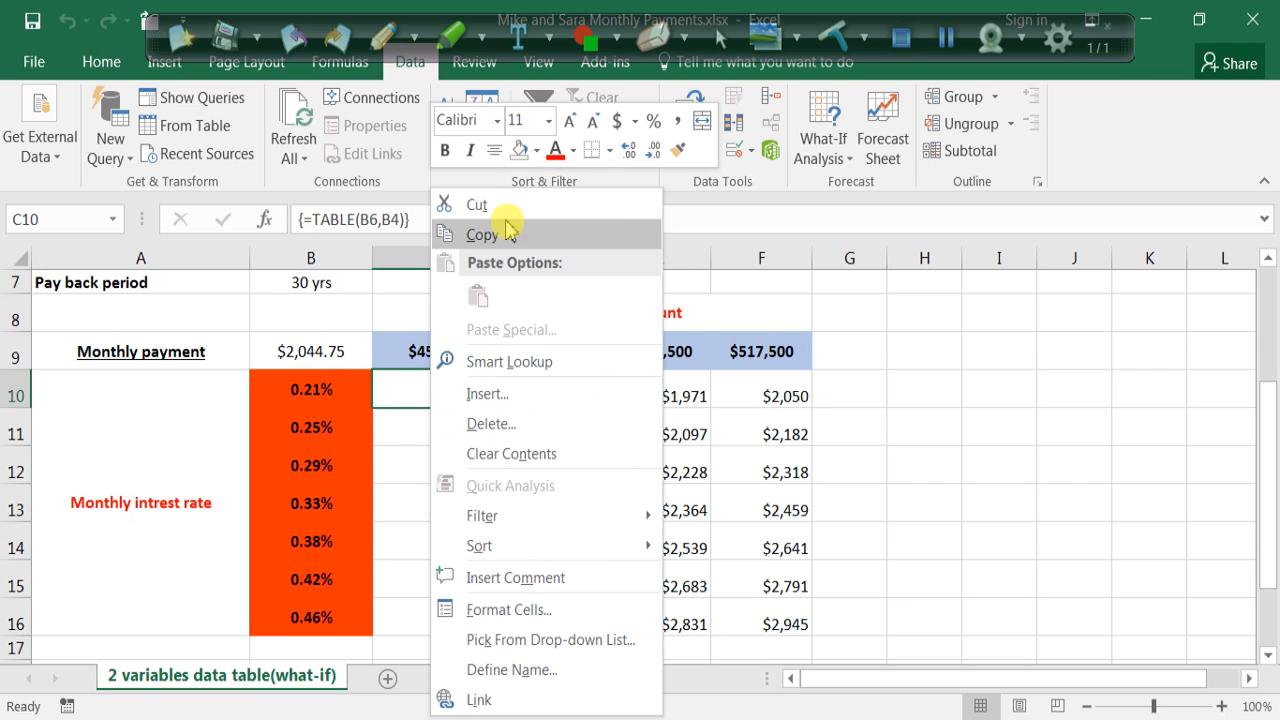
left_click(536, 151)
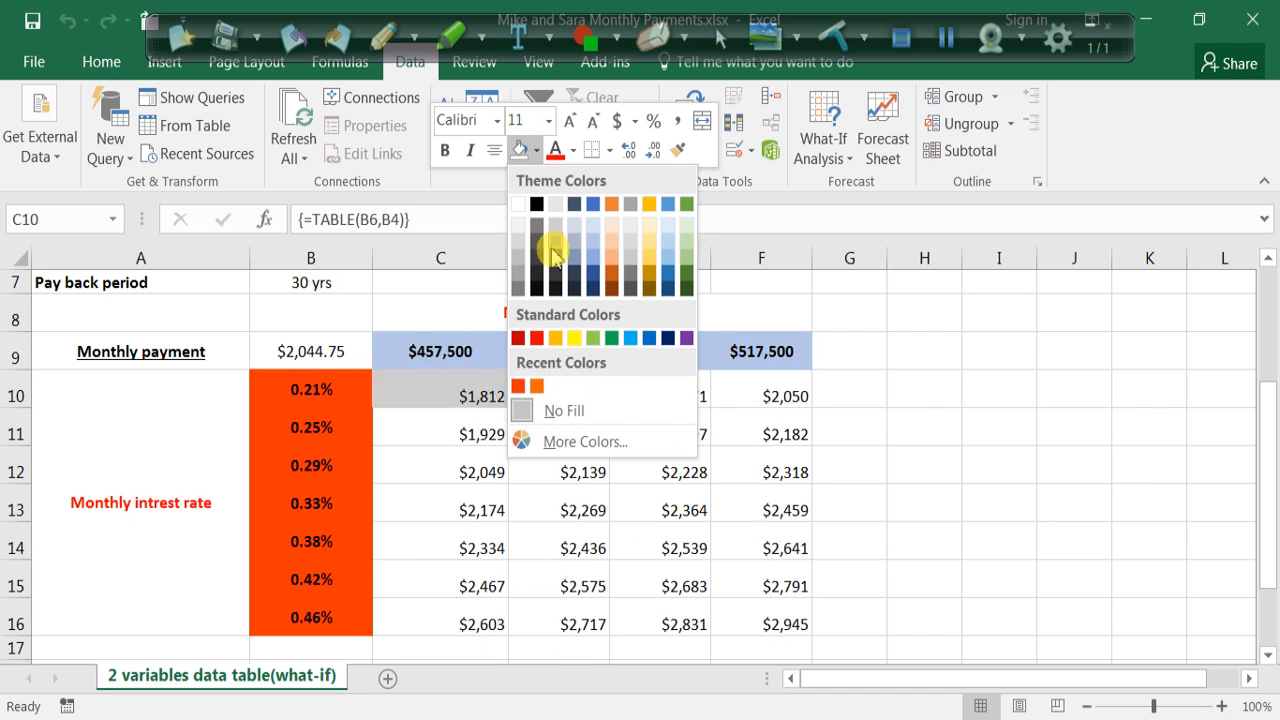
left_click(654, 243)
left_click(757, 626)
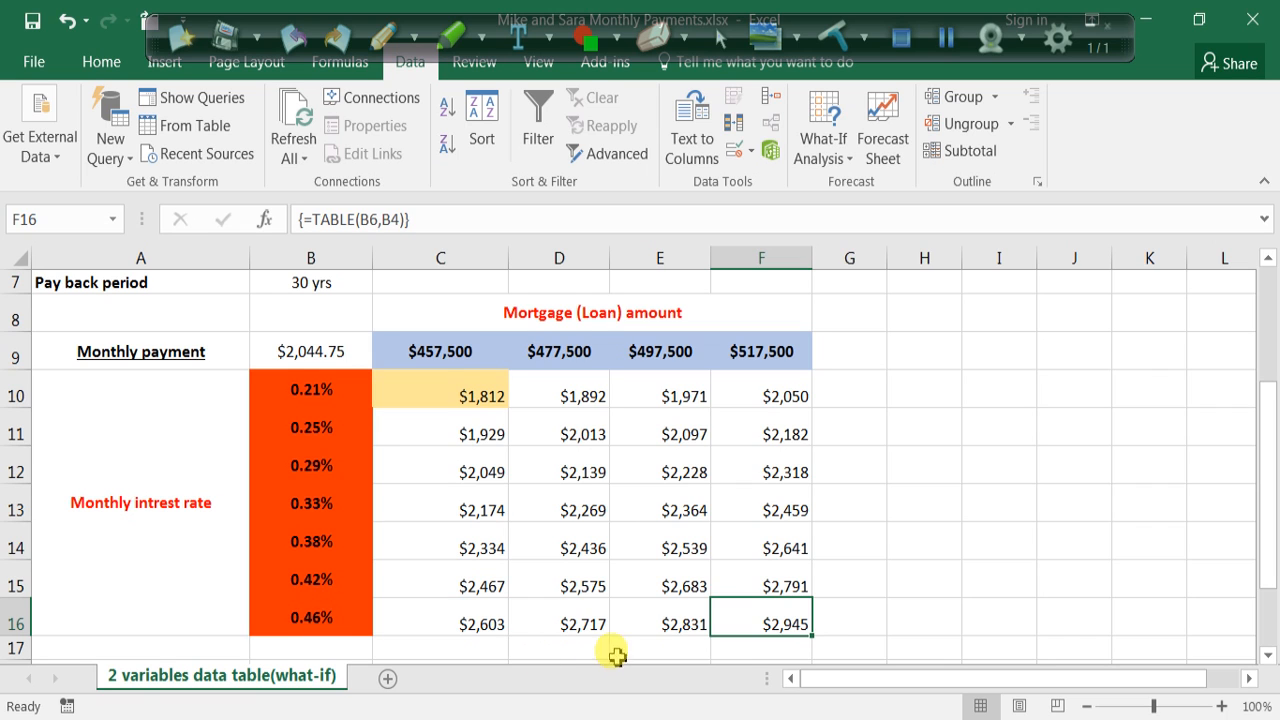
right_click(764, 632)
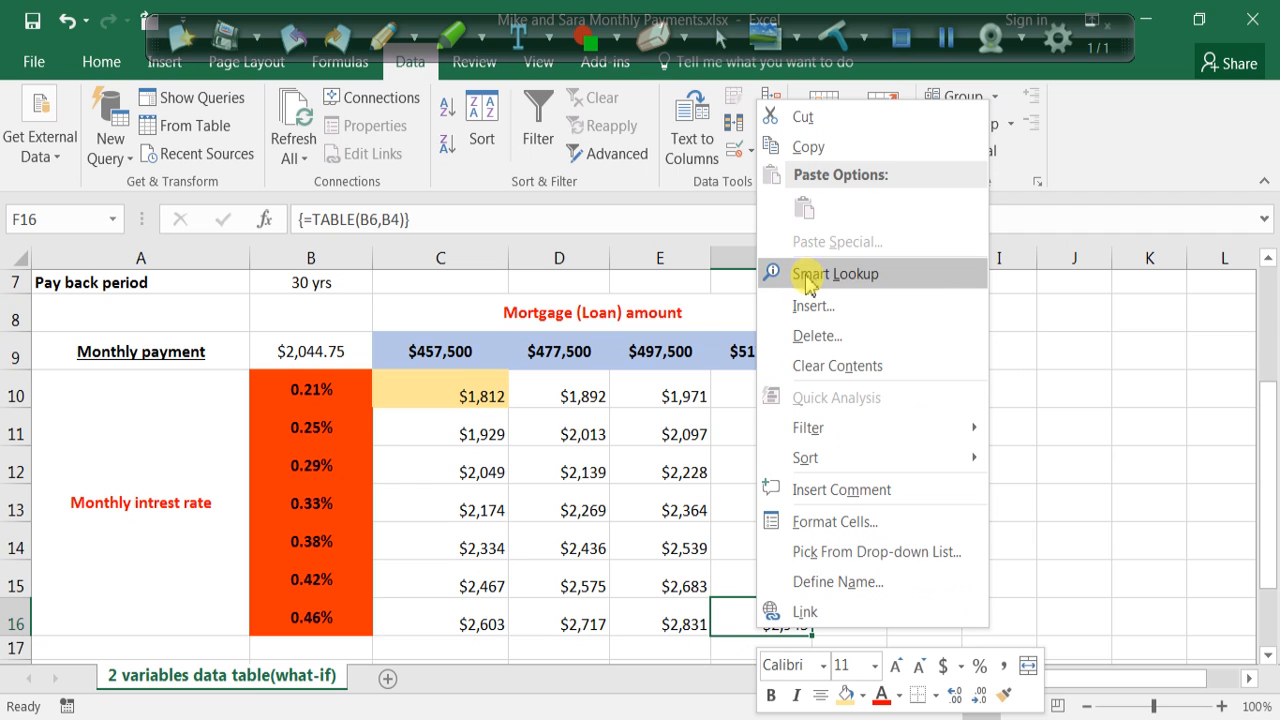
left_click(822, 522)
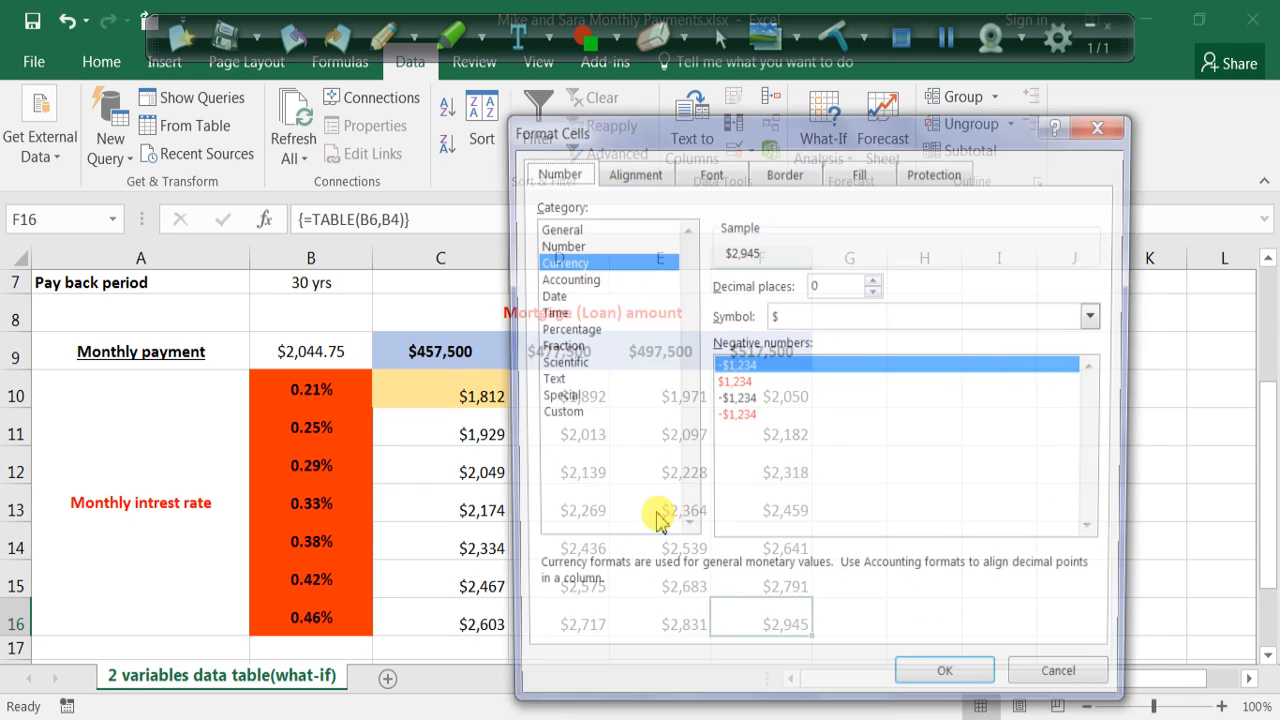
left_click(1107, 121)
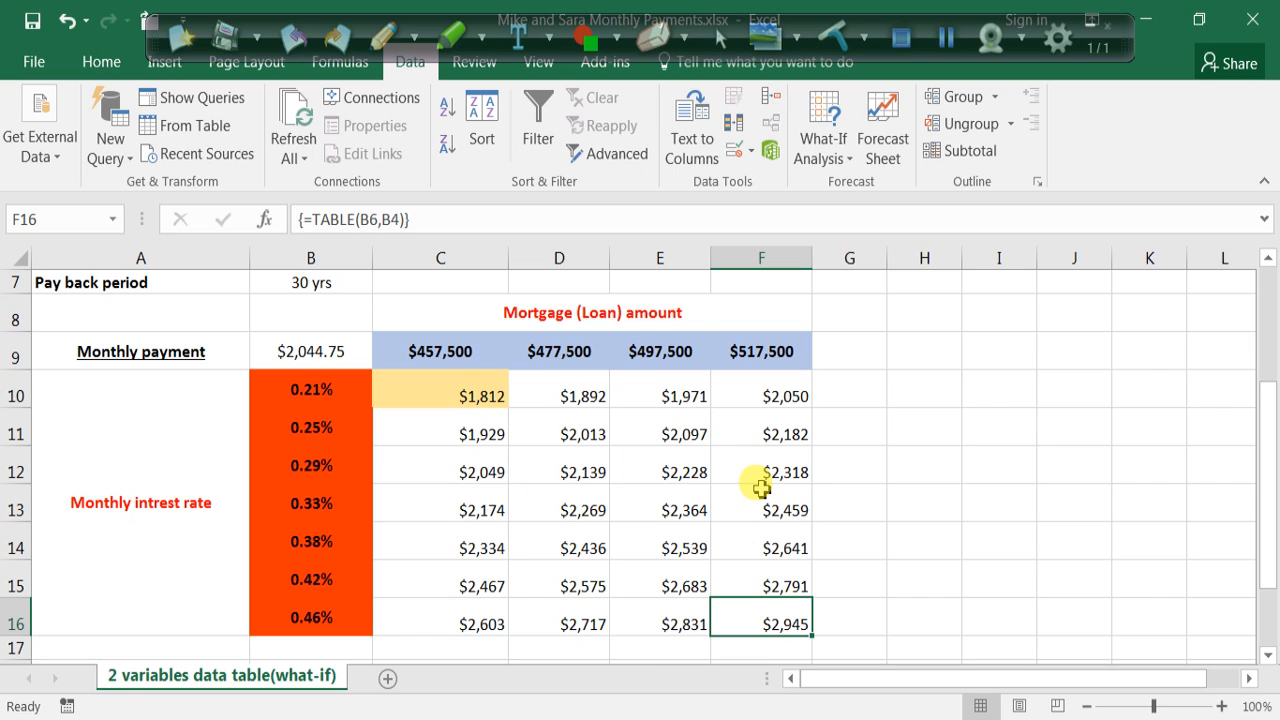
scroll(846, 486, "up", 3)
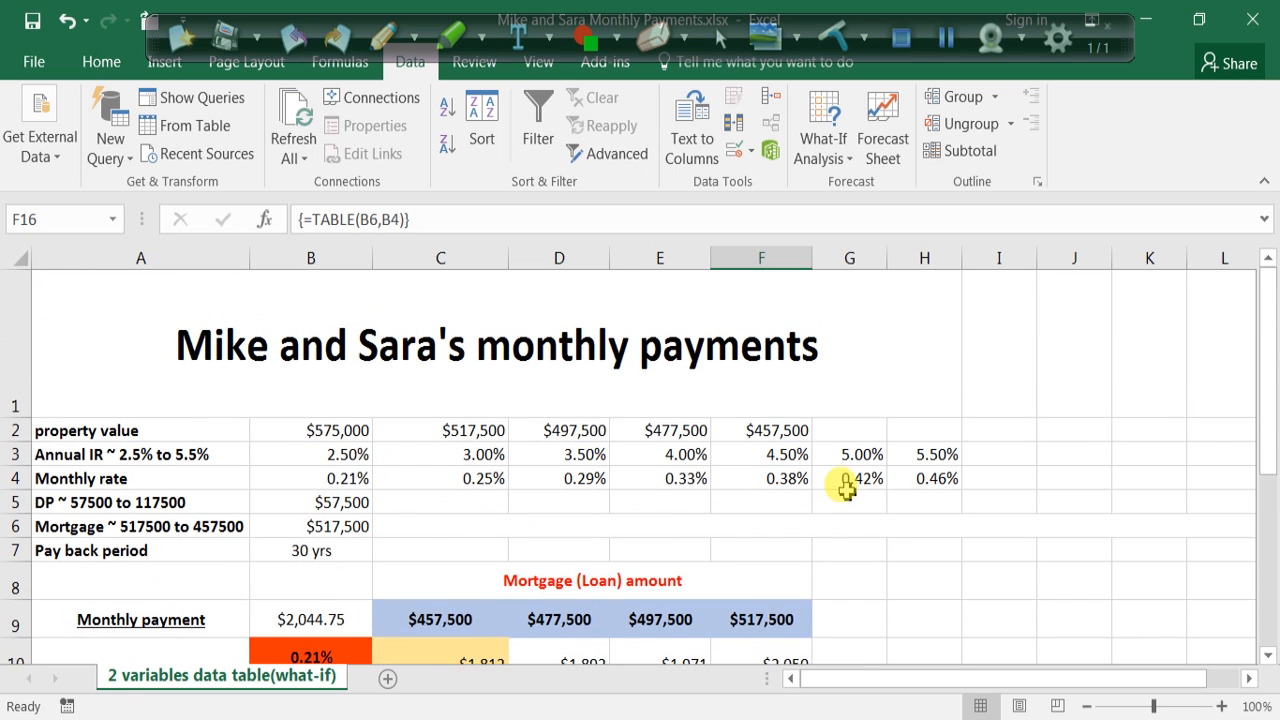